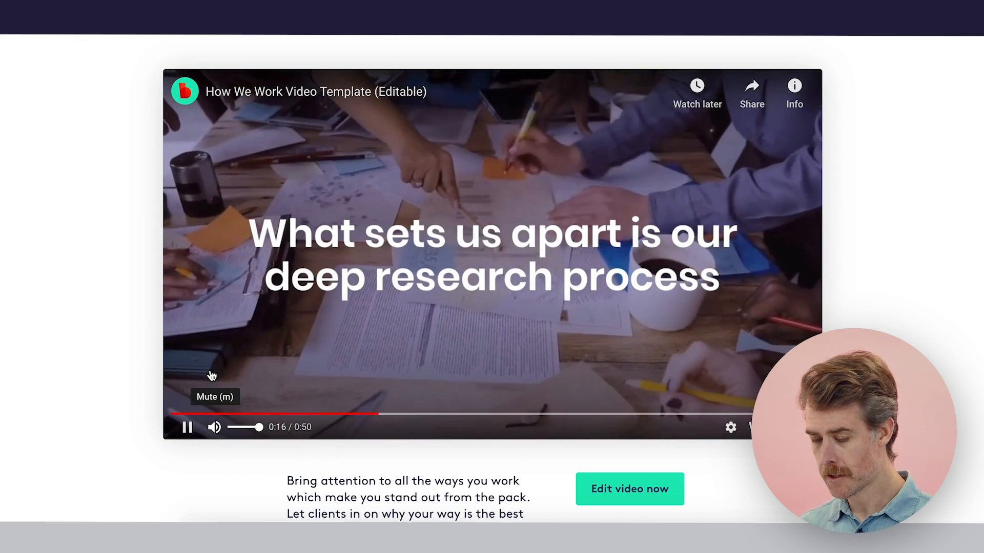
Mute the How We Work template preview, open the template for editing and look through its timeline scenes.
left_click(214, 428)
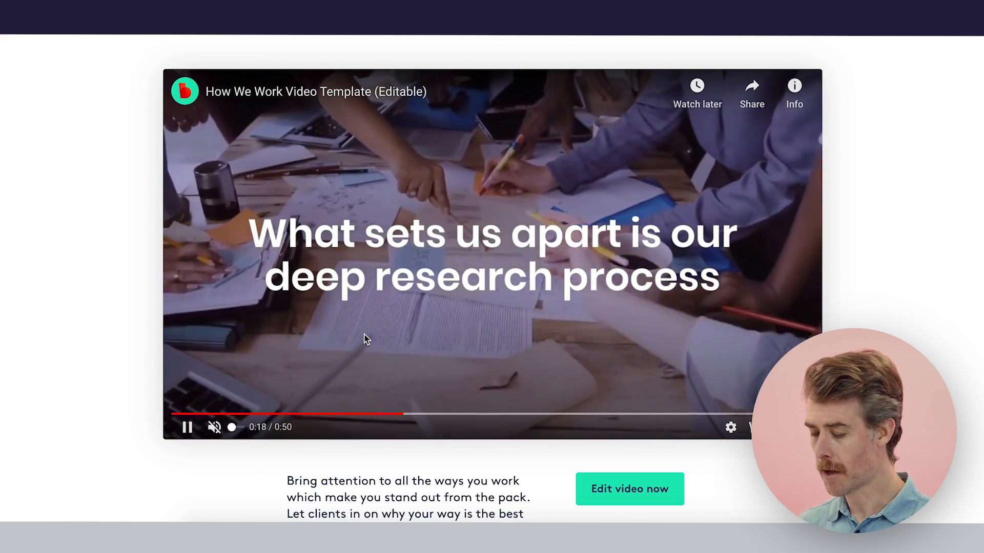
left_click(617, 489)
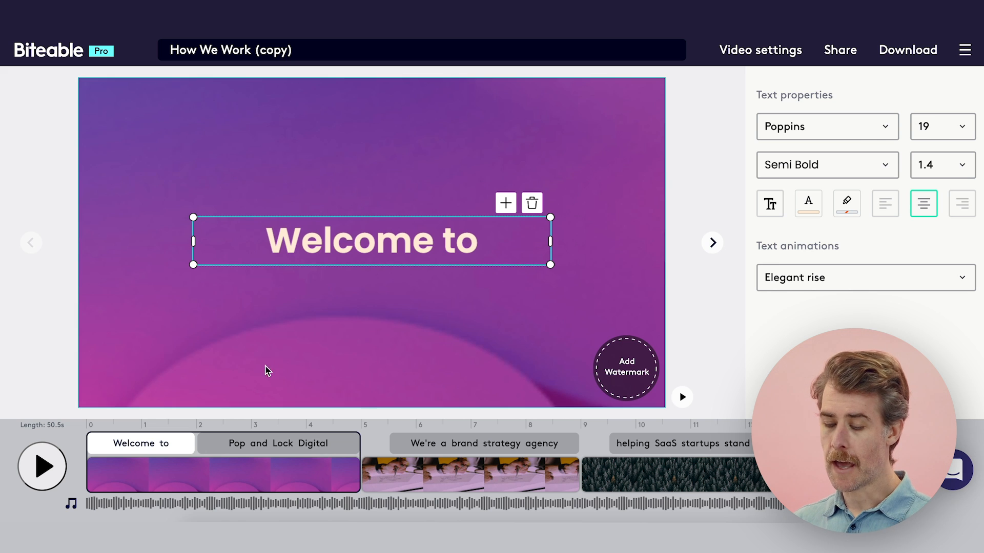
scroll(588, 462, "right", 3)
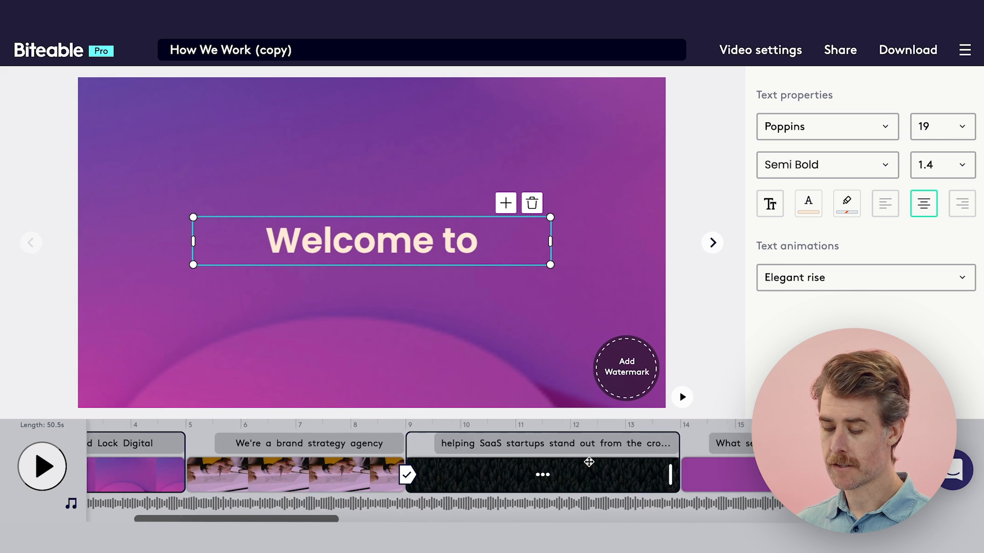
scroll(589, 462, "right", 4)
scroll(589, 462, "left", 8)
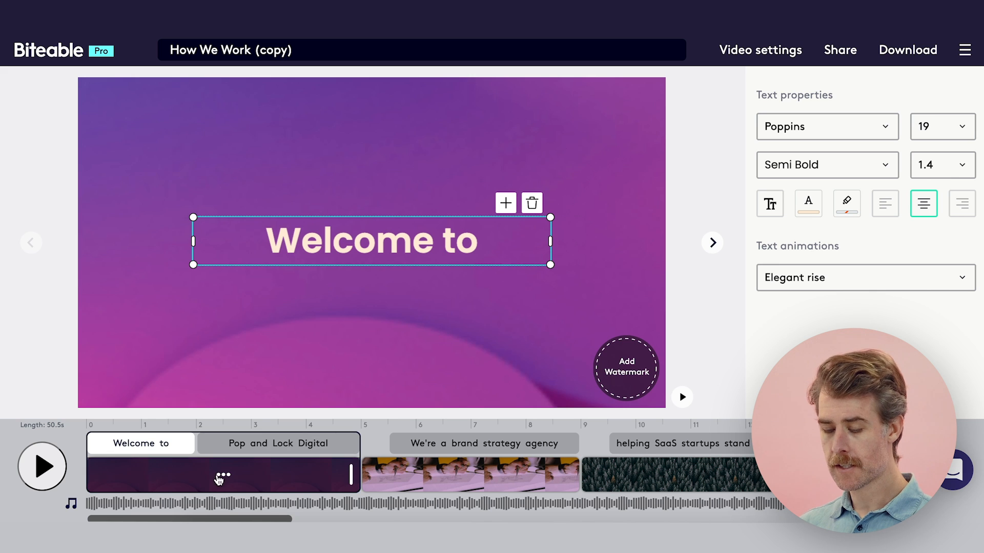
Delete the opening "Welcome to" scene from the timeline.
left_click(217, 479)
left_click(224, 477)
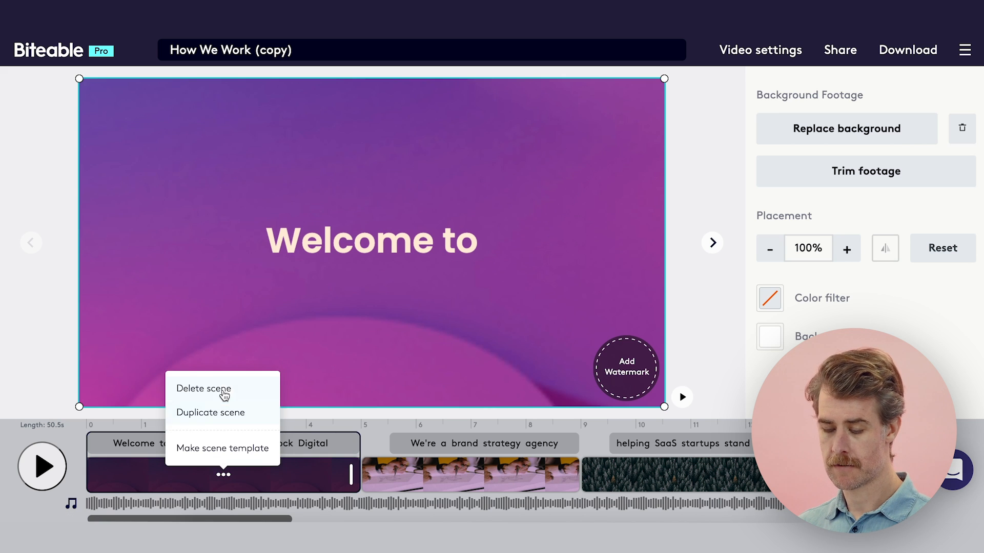
left_click(224, 389)
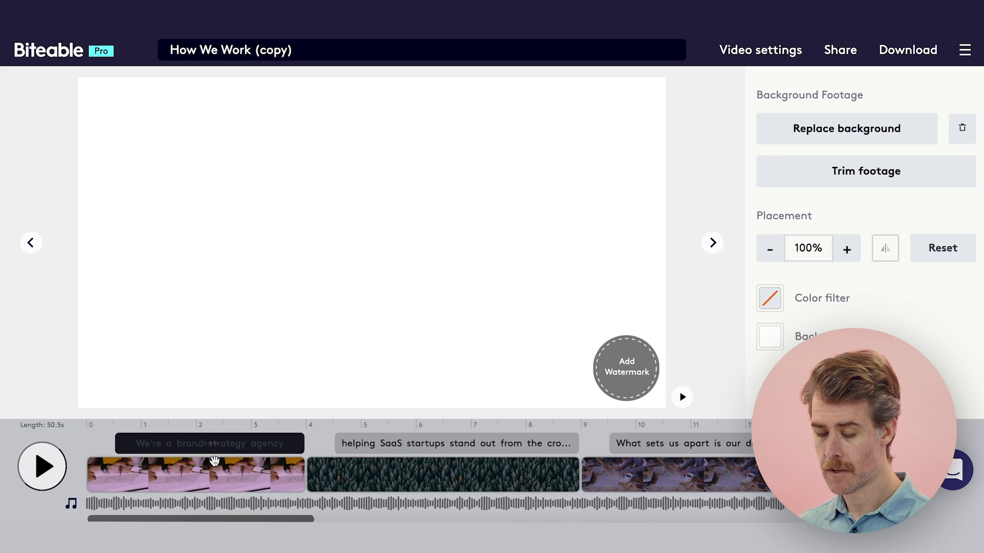
Replace the text of the "We're a brand strategy agency" scene with "Welcome to Pauly's Ice Creamery".
left_click(215, 464)
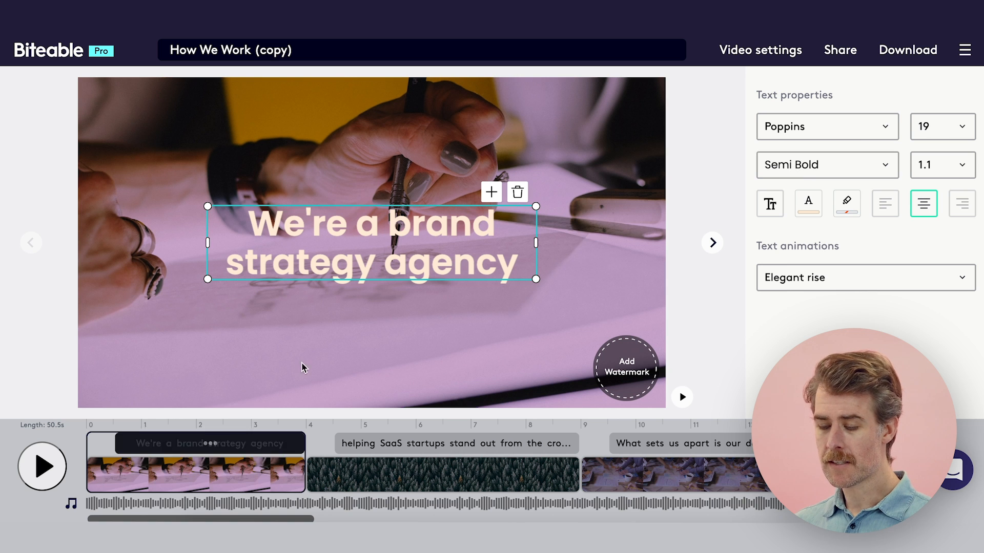
double_click(388, 255)
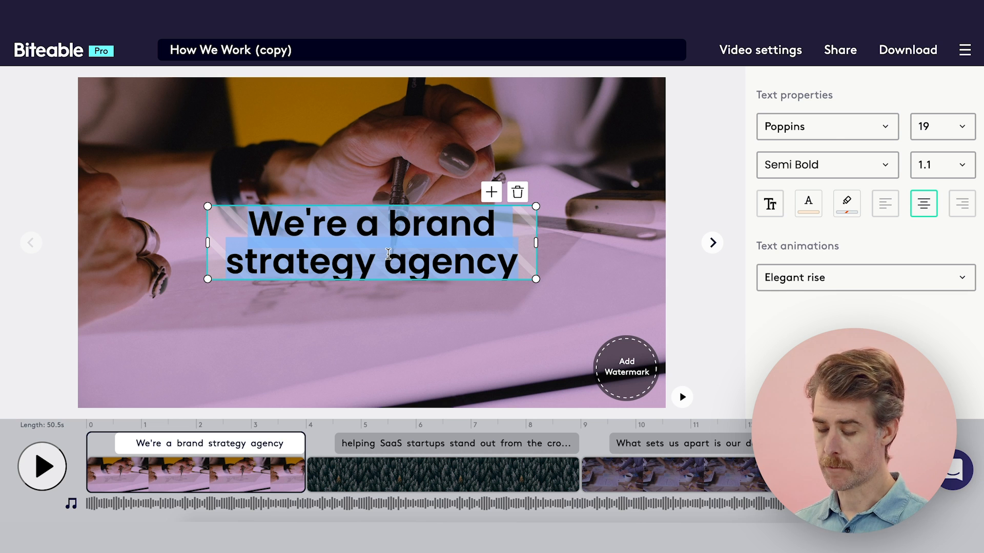
type("Welcome")
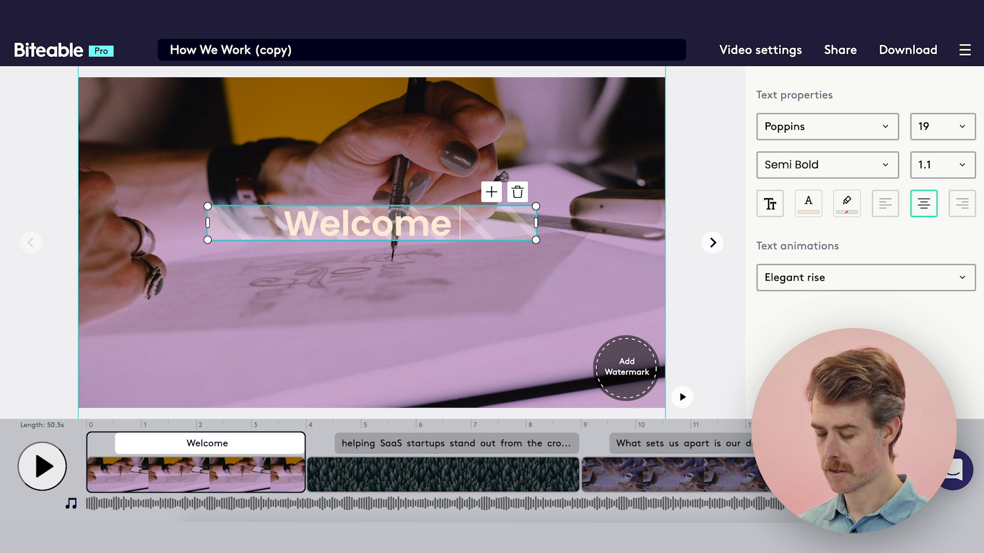
type(" to Pauly's Uc")
key("BackSpace")
key("BackSpace")
type("Ice Cream")
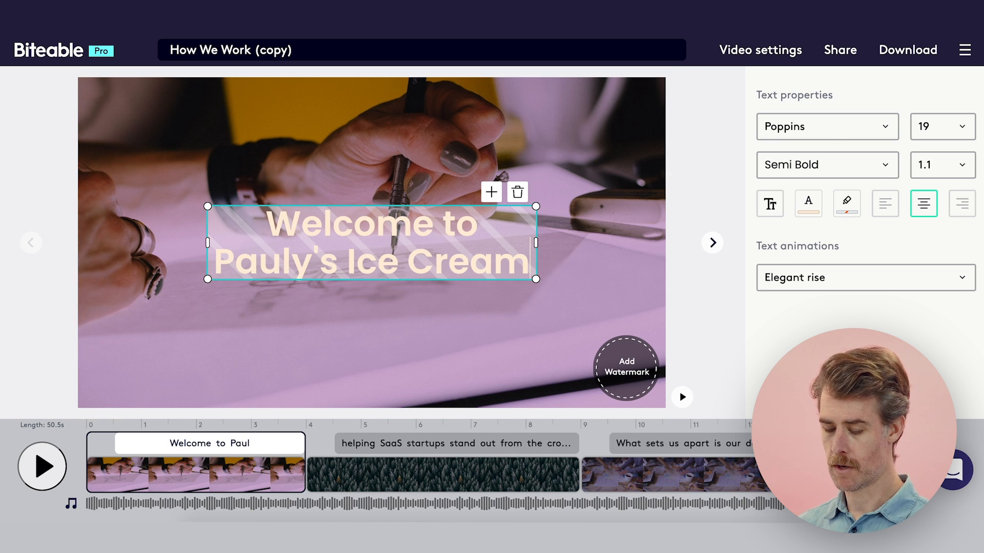
type("ery")
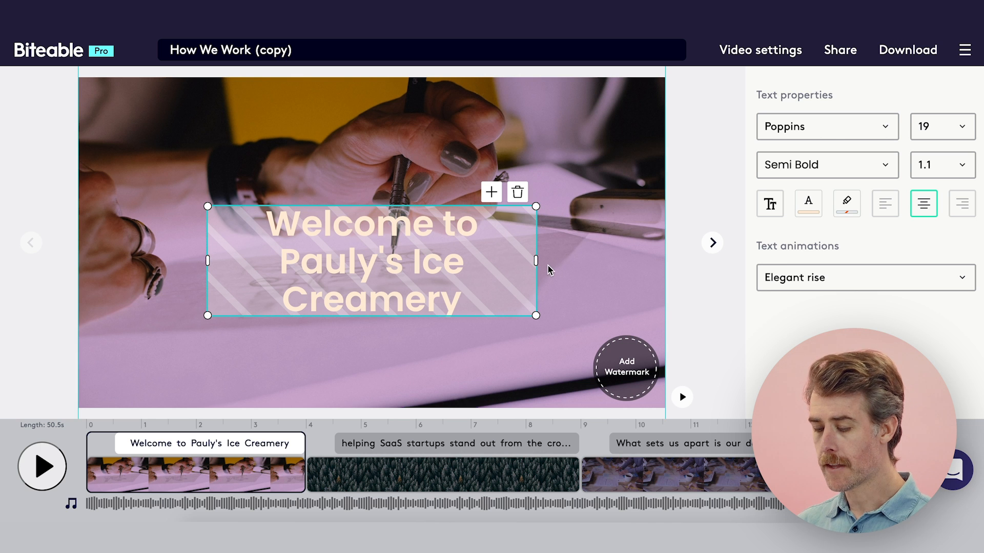
Replace the welcome scene's background with the stock video of scattered ice cream cones on pink, found by searching videos for "ice cream".
left_click(552, 265)
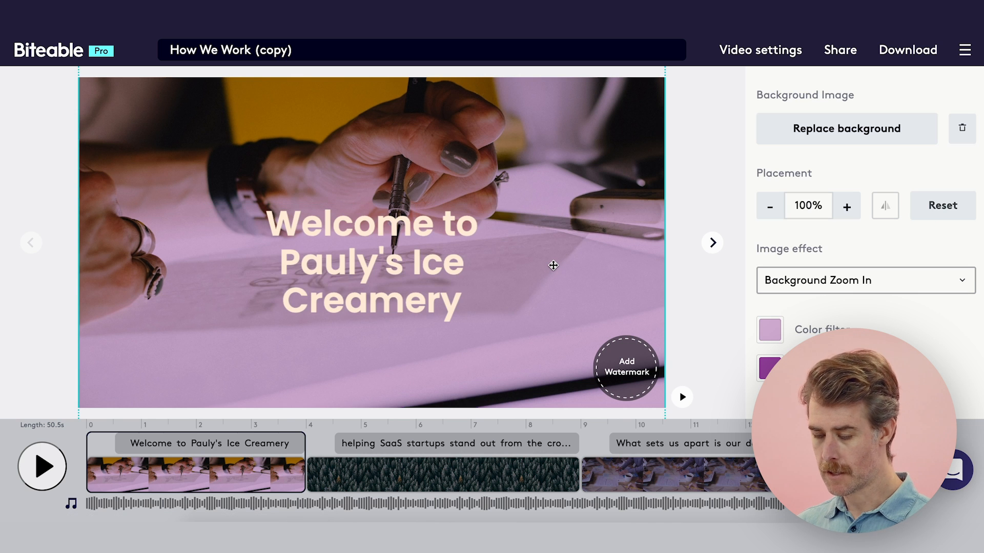
left_click(820, 129)
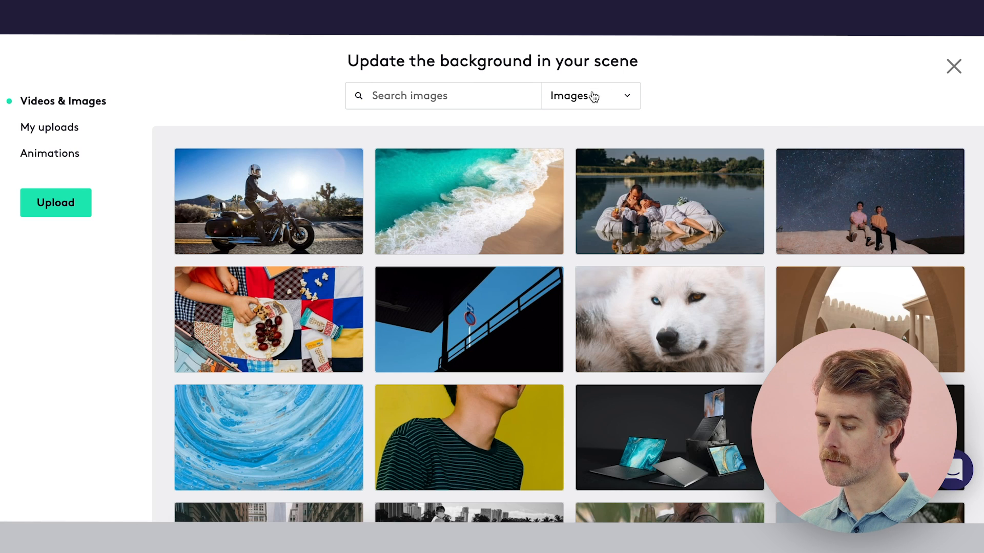
left_click(622, 97)
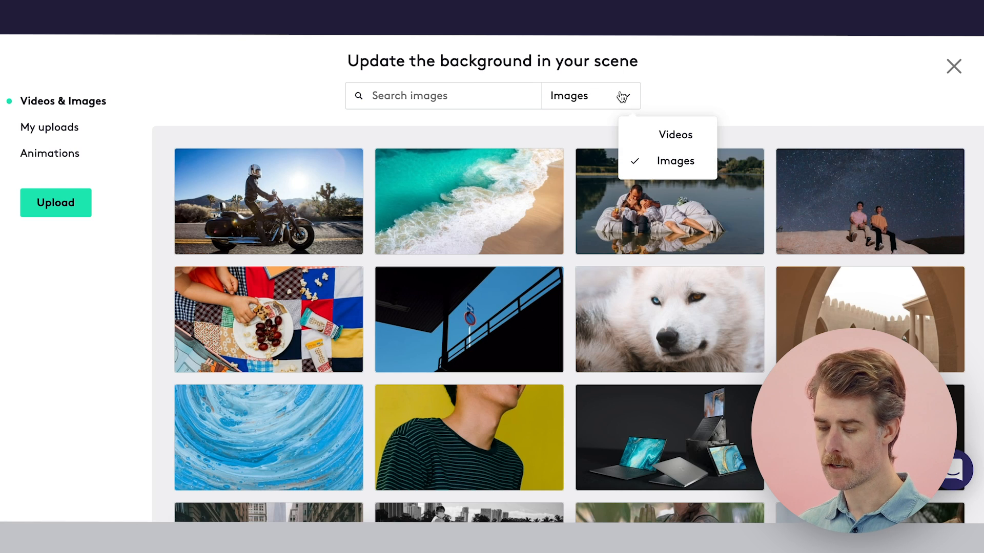
left_click(648, 138)
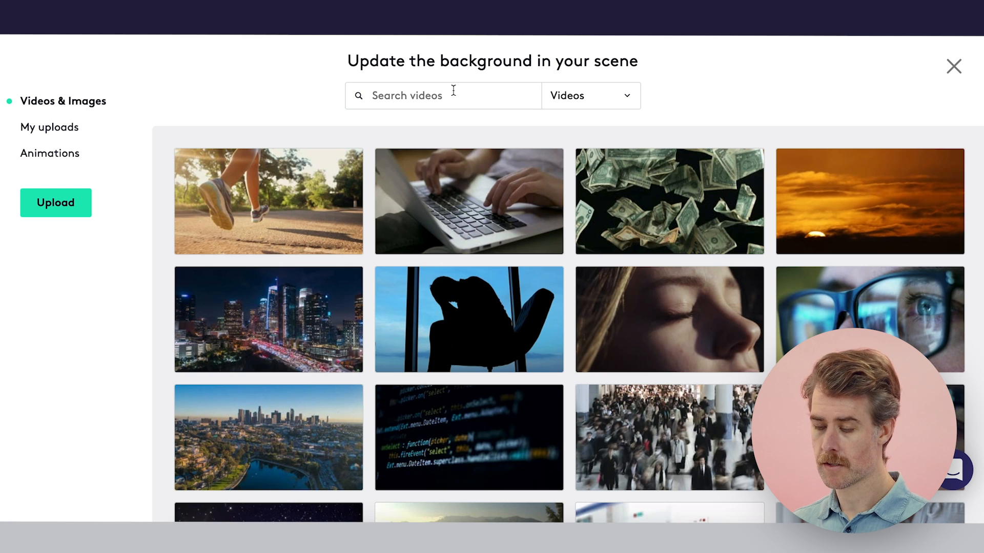
left_click(453, 90)
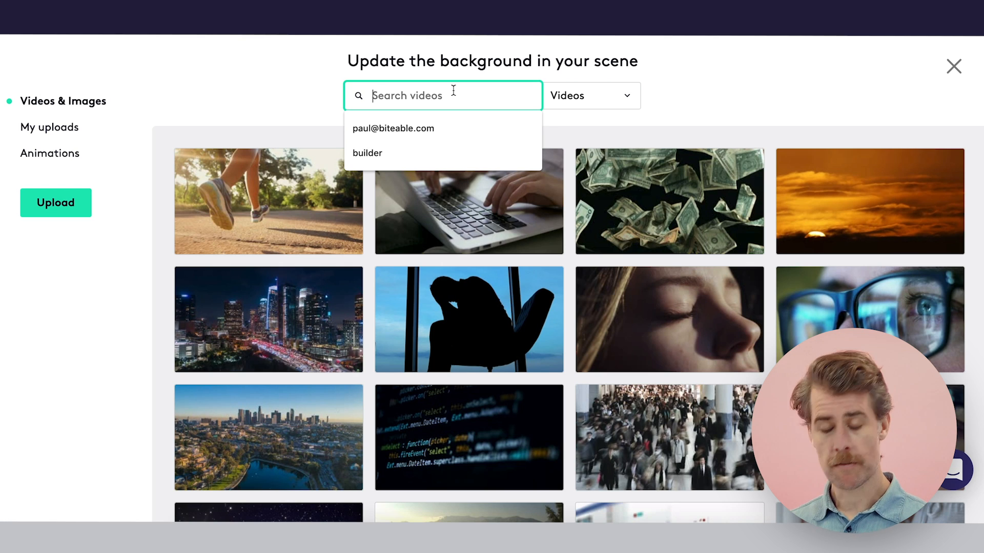
type("ice cream")
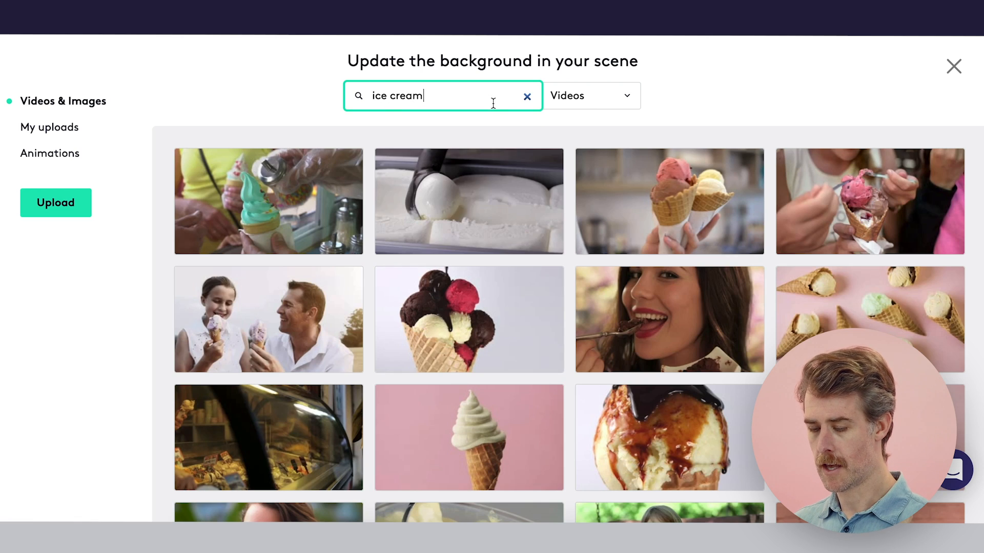
scroll(448, 372, "down", 3)
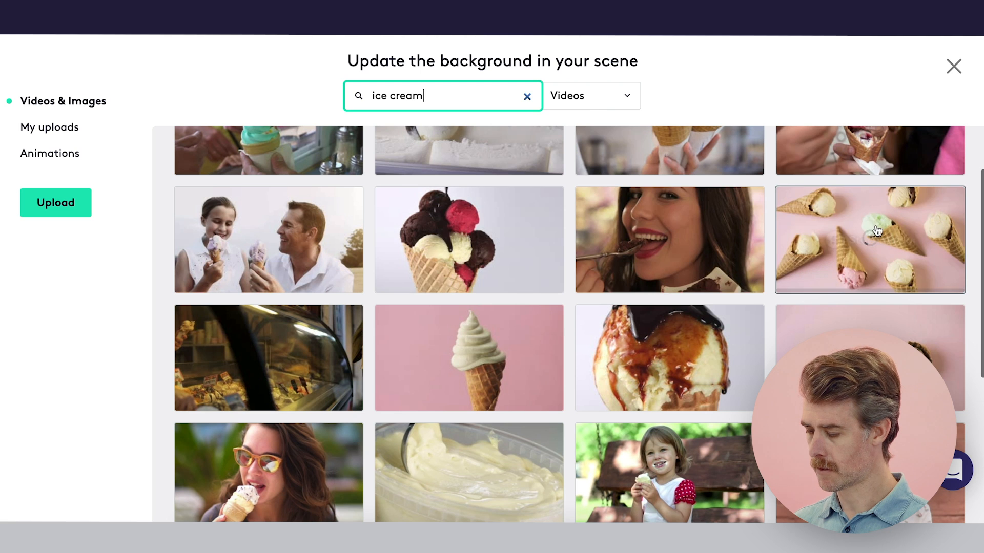
left_click(840, 245)
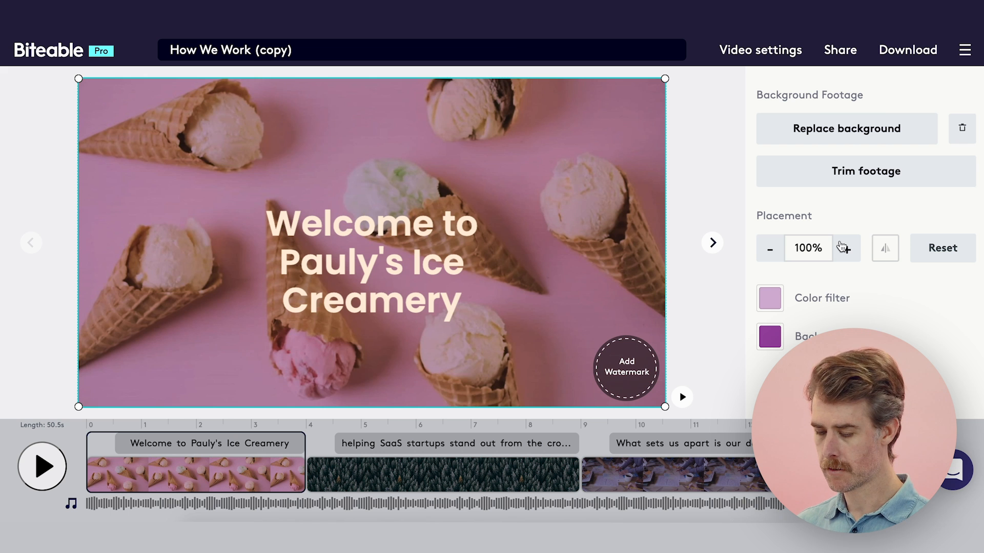
Give the welcome text the recently used purple background color and move the text slightly up.
left_click(389, 267)
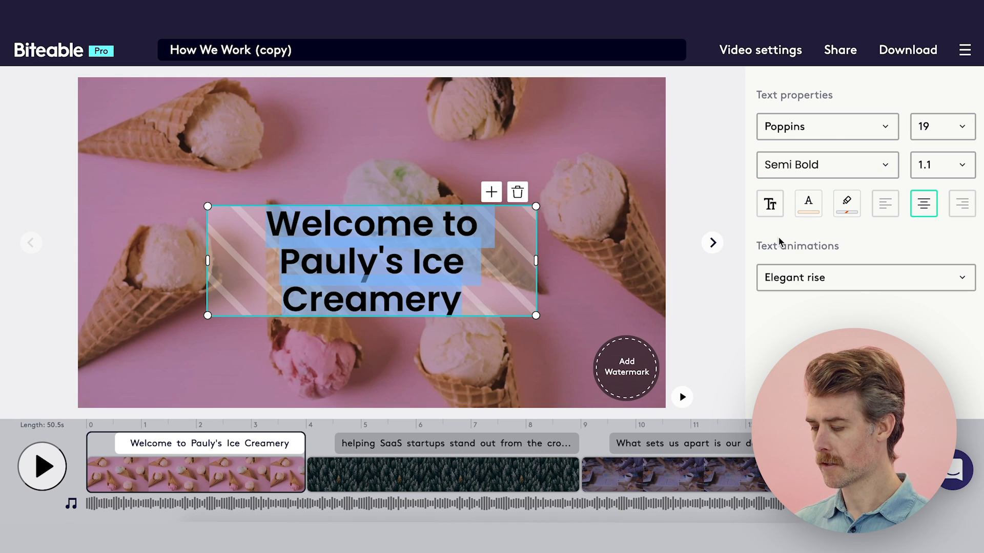
left_click(847, 203)
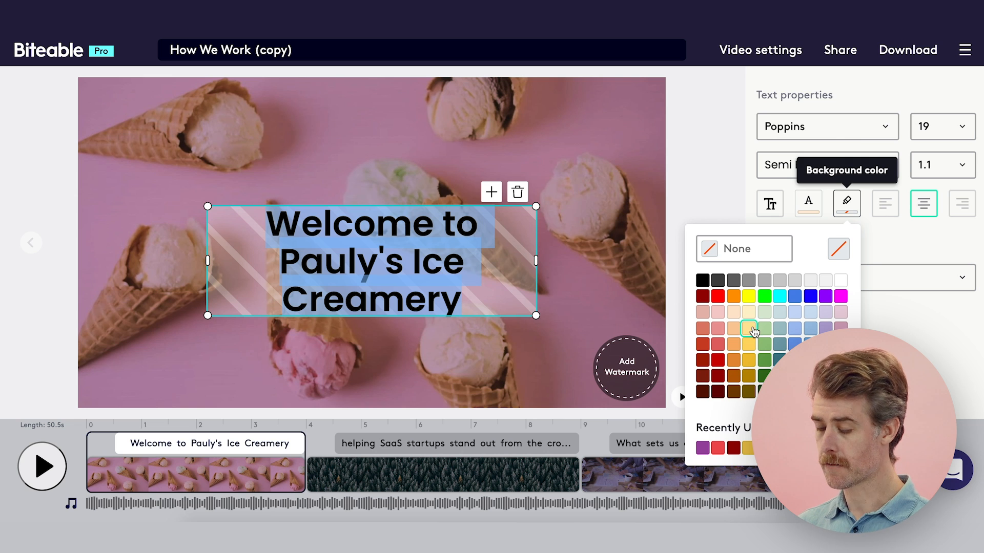
left_click(702, 448)
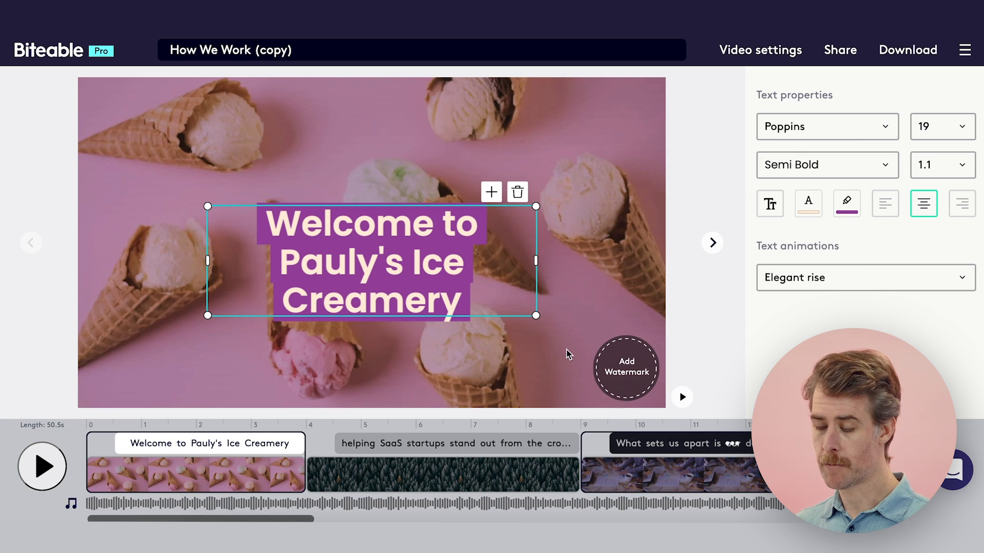
left_click(628, 240)
left_click(410, 238)
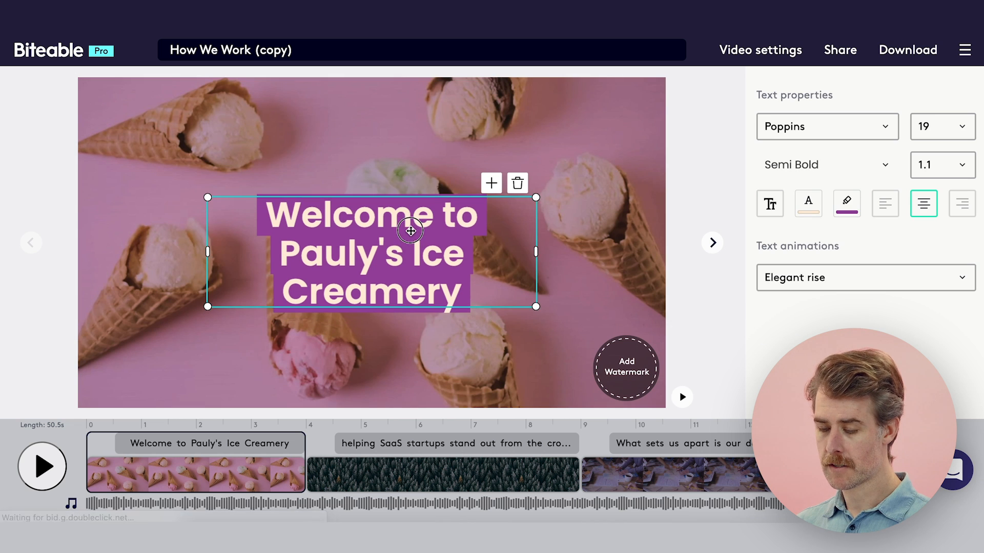
left_click(439, 333)
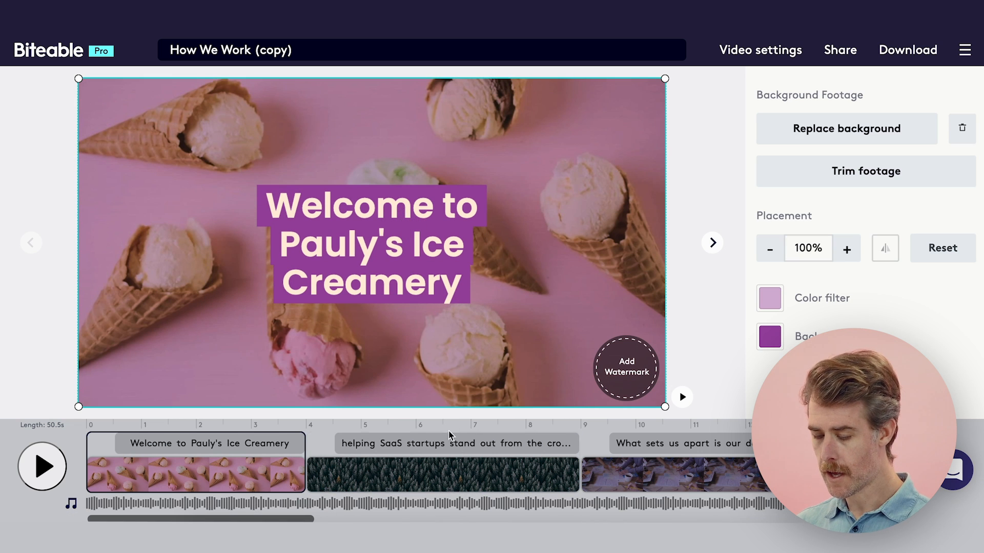
Replace the text of the "helping SaaS startups" scene with "We make the best ice cream in town".
left_click(447, 471)
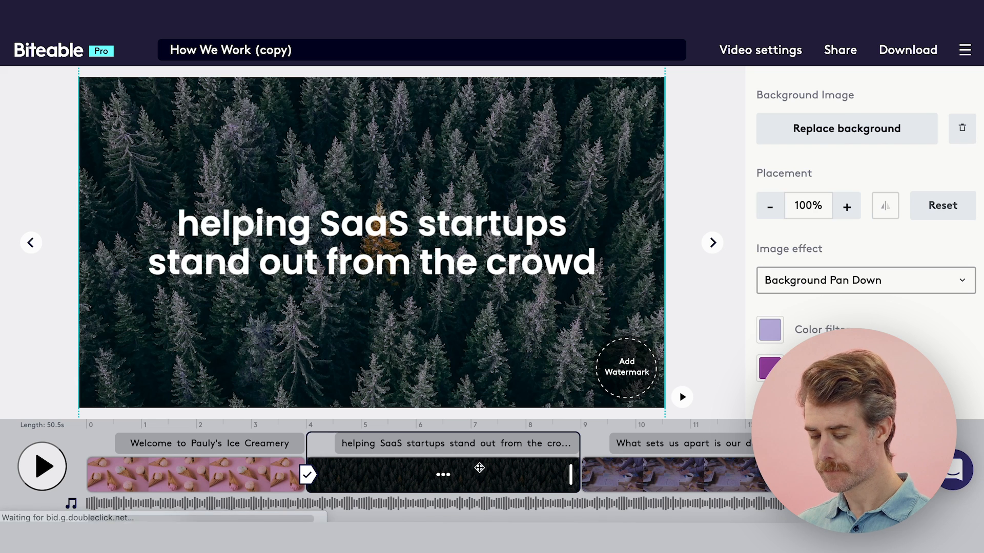
left_click(440, 249)
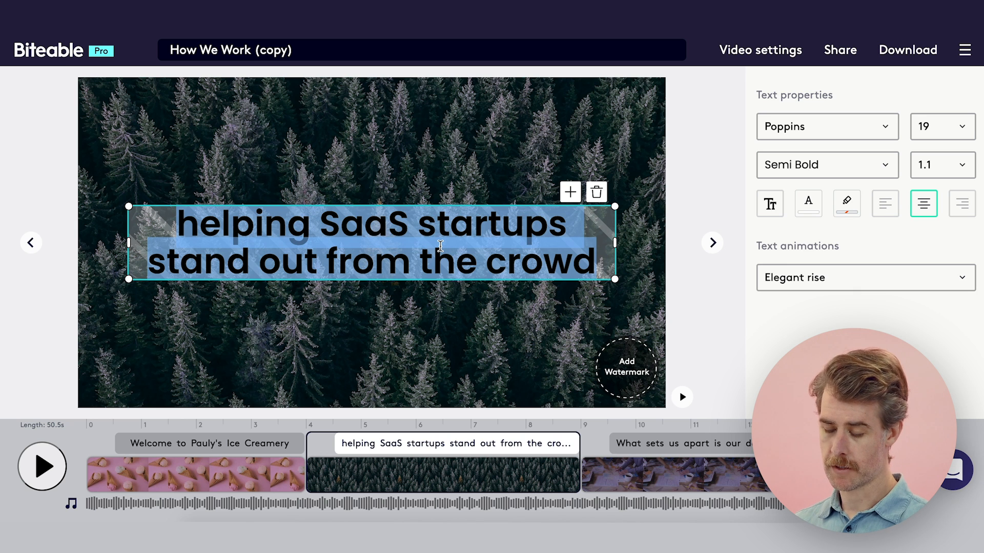
type("We ma")
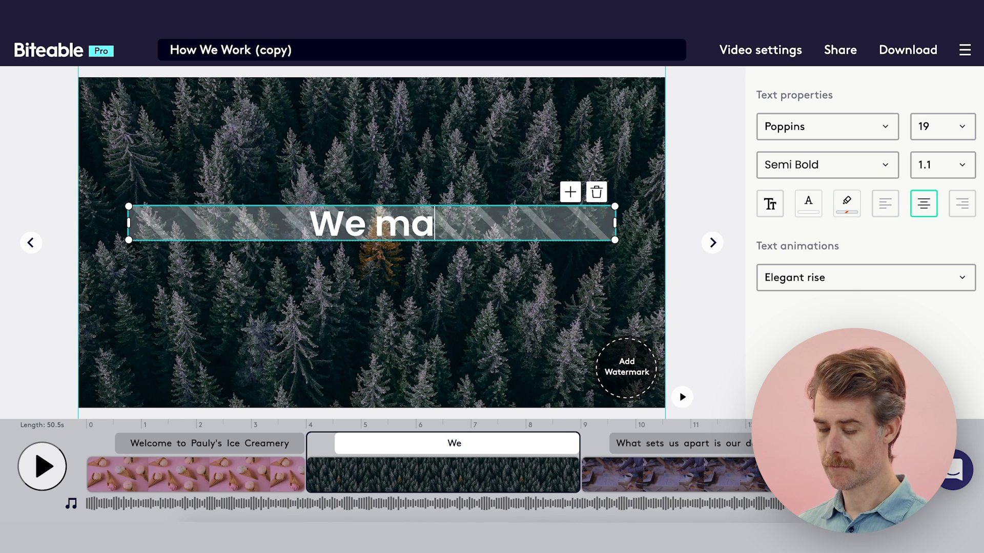
type("ke the best ice")
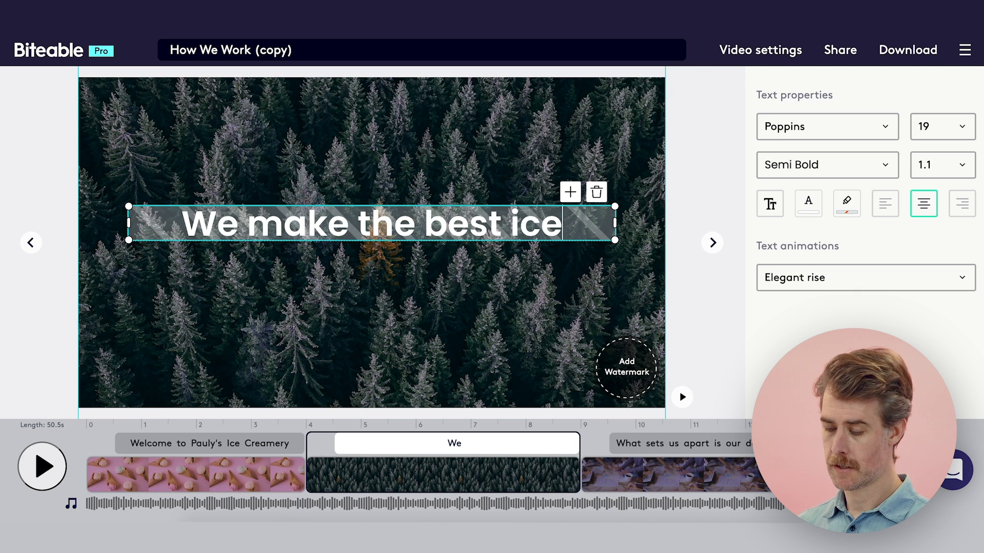
type(" cream in town")
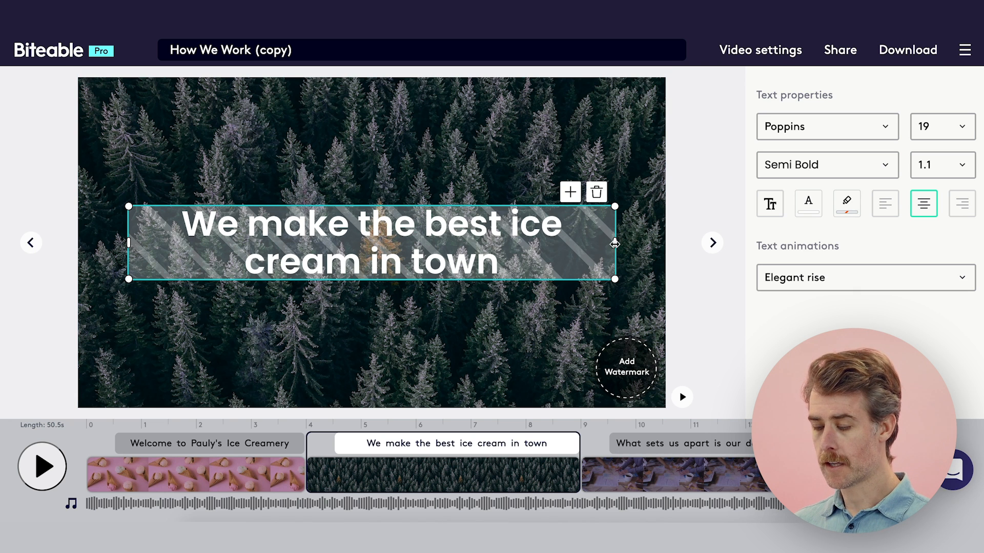
Move the "We make the best ice cream in town" text slightly up and make its box slightly smaller.
left_click(474, 246)
left_click(469, 272)
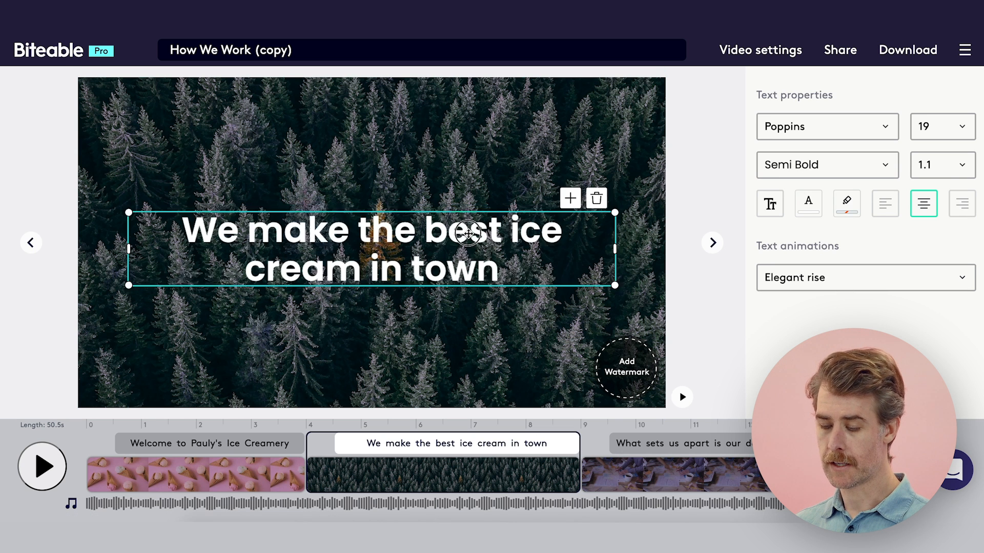
mouse_move(614, 273)
left_mouse_down()
mouse_move(579, 255)
mouse_move(608, 272)
left_mouse_up()
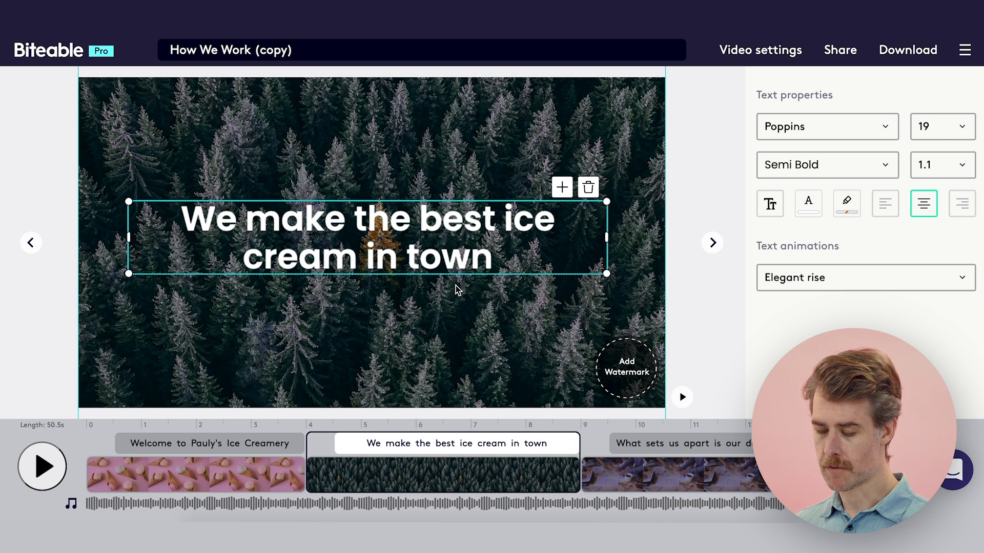
Give the "We make the best ice cream in town" text the recently used purple background color and select the scene background.
double_click(428, 260)
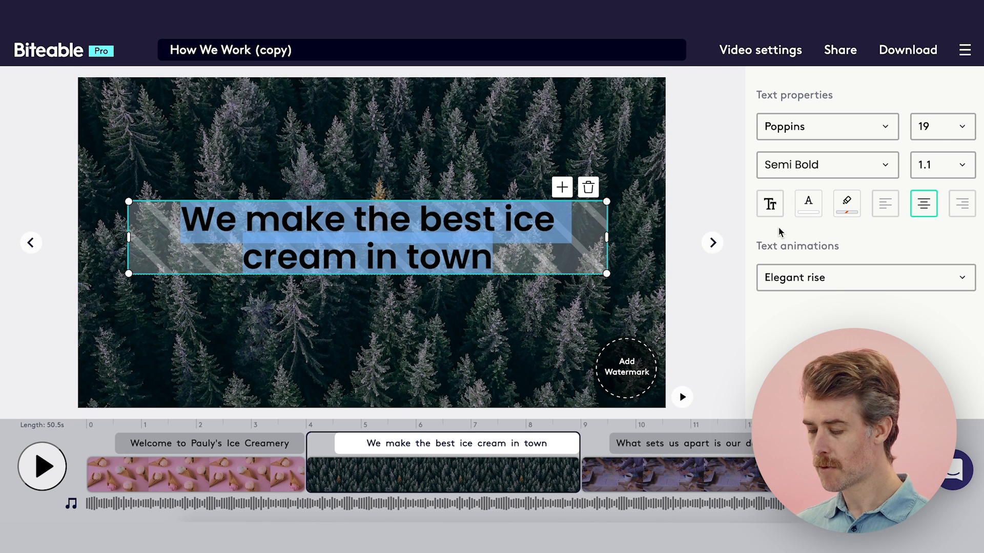
left_click(846, 204)
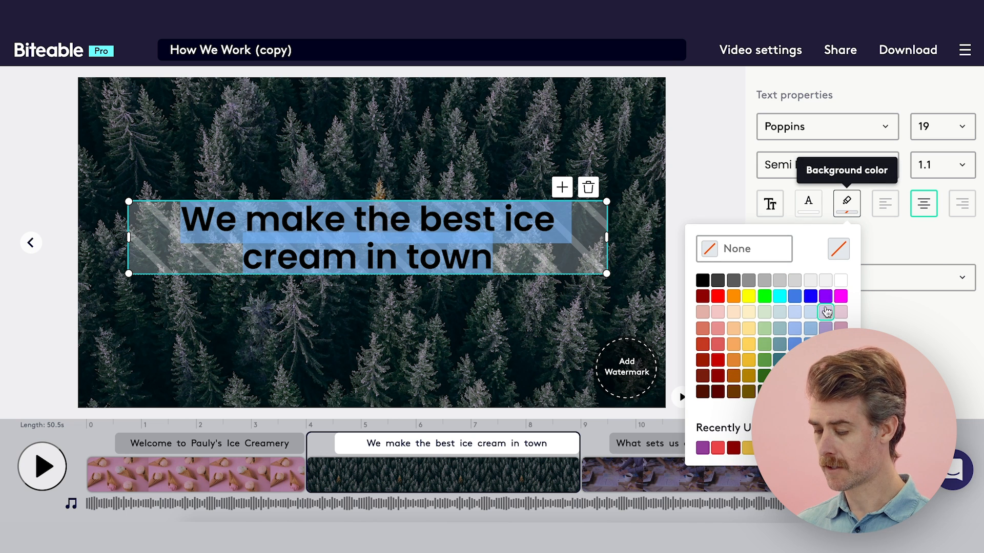
left_click(702, 449)
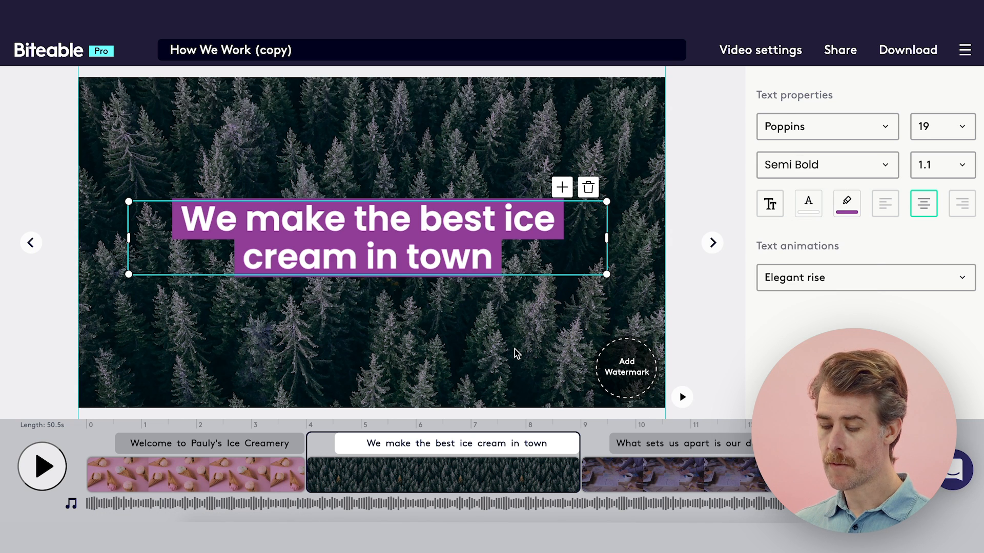
left_click(515, 349)
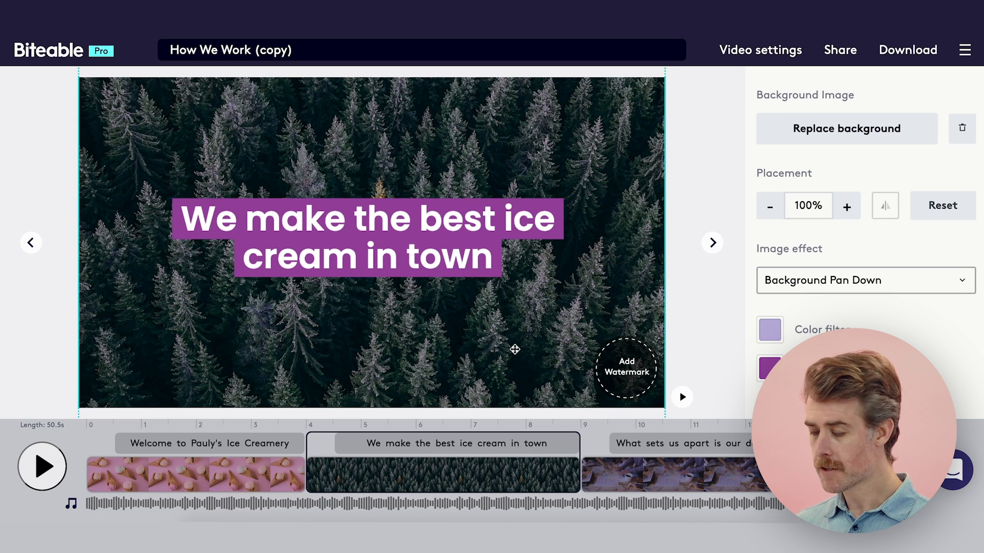
Replace the "We make the best ice cream in town" background with the soft-serve cone on pink video, found by searching videos for "ice cream".
left_click(804, 137)
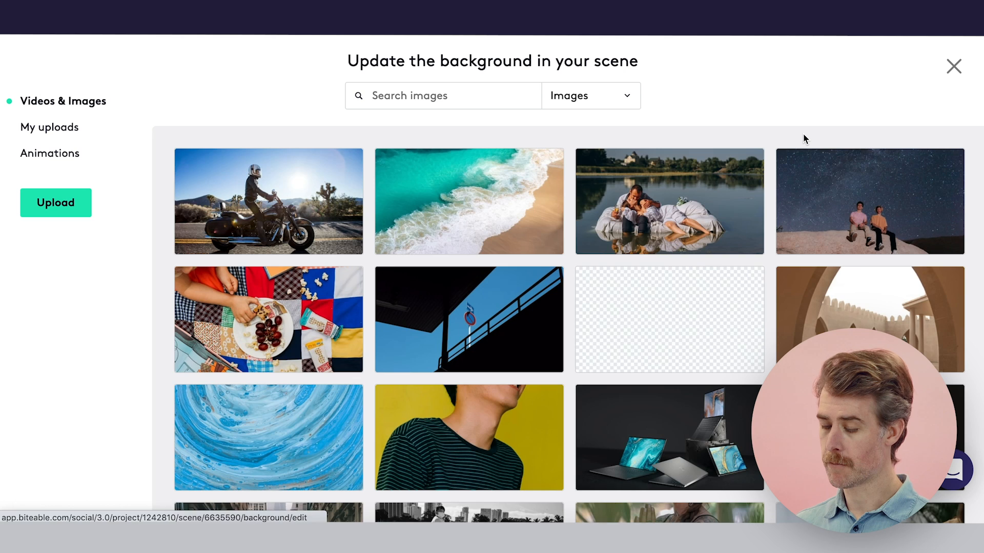
left_click(596, 99)
left_click(641, 134)
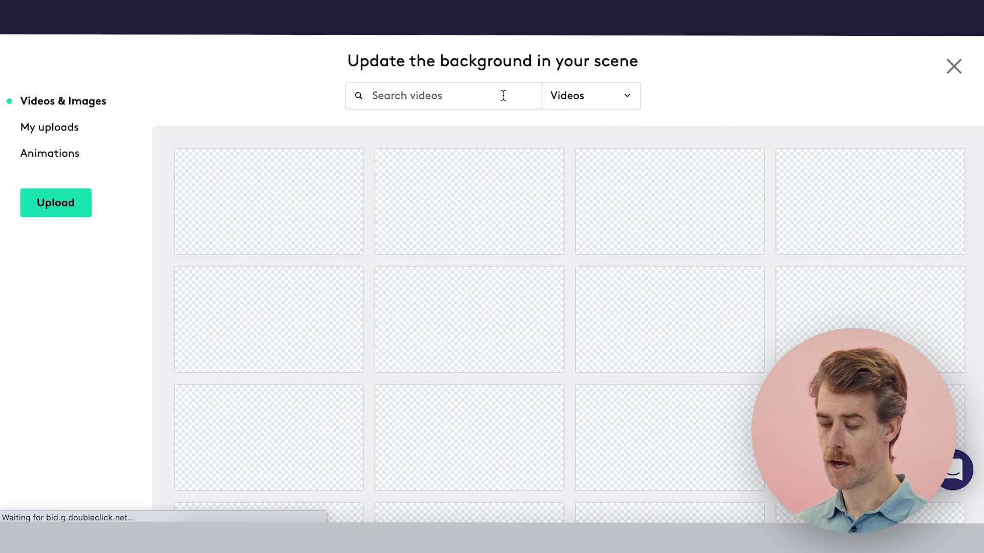
left_click(503, 95)
type("ice cream")
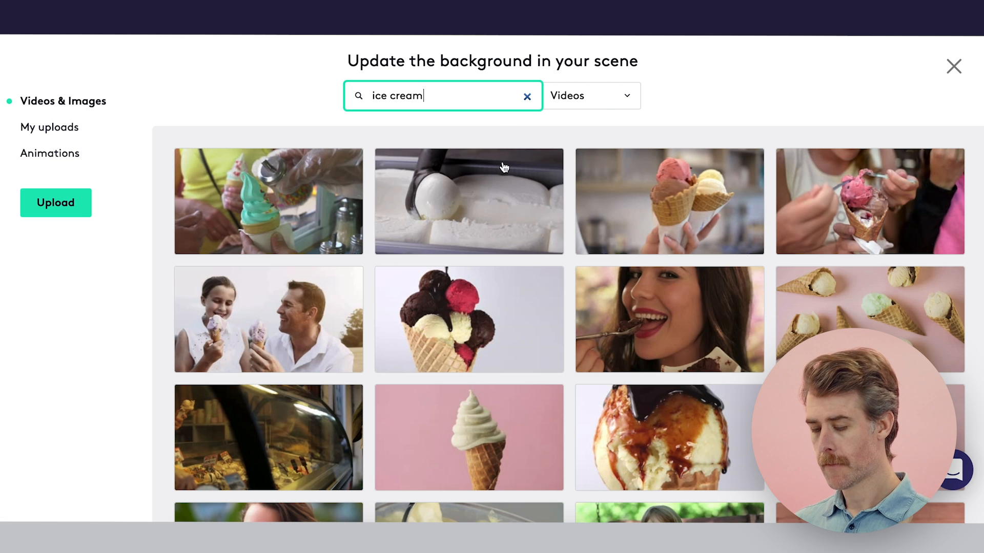
left_click(462, 443)
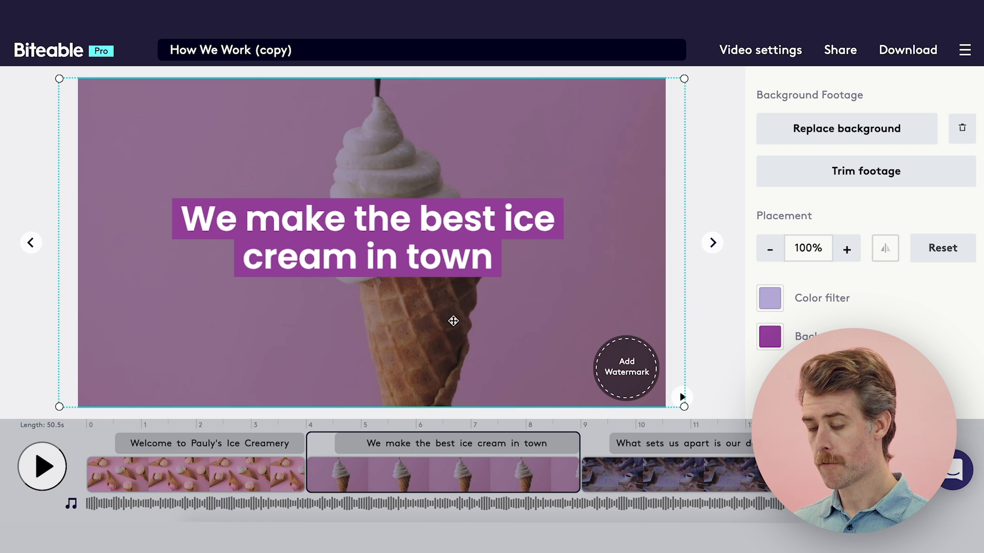
Give the "What sets us apart is our deep research process" text the recently used purple background color.
scroll(512, 448, "right", 5)
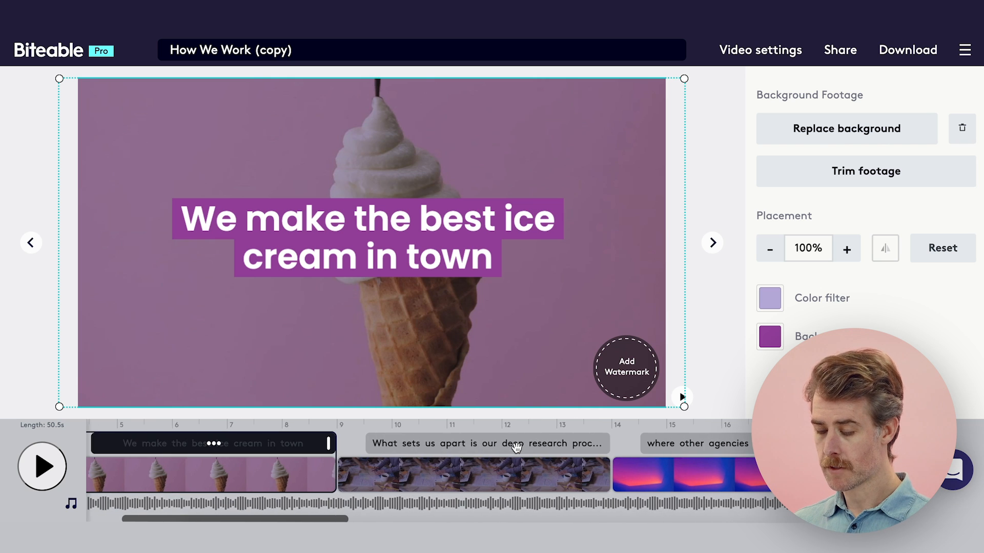
left_click(458, 443)
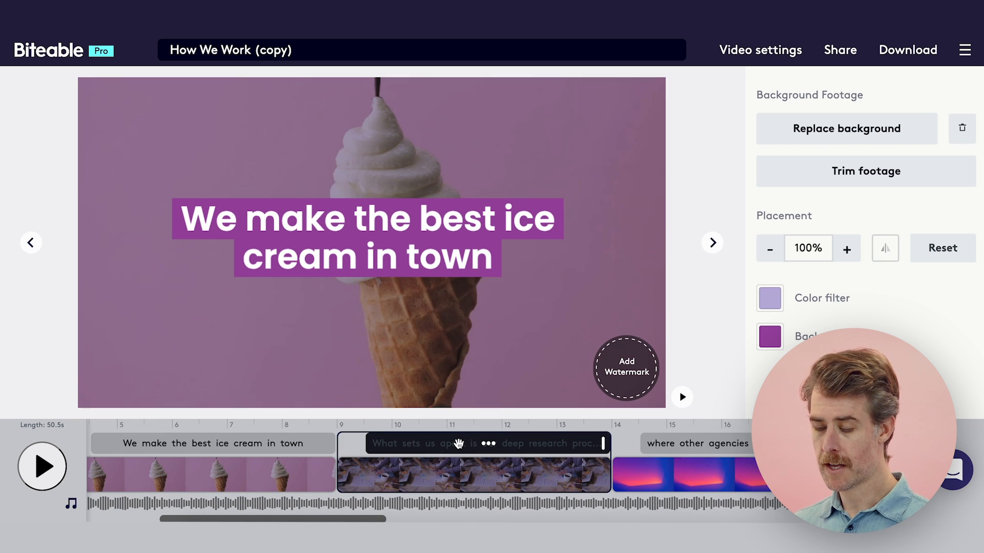
left_click(443, 367)
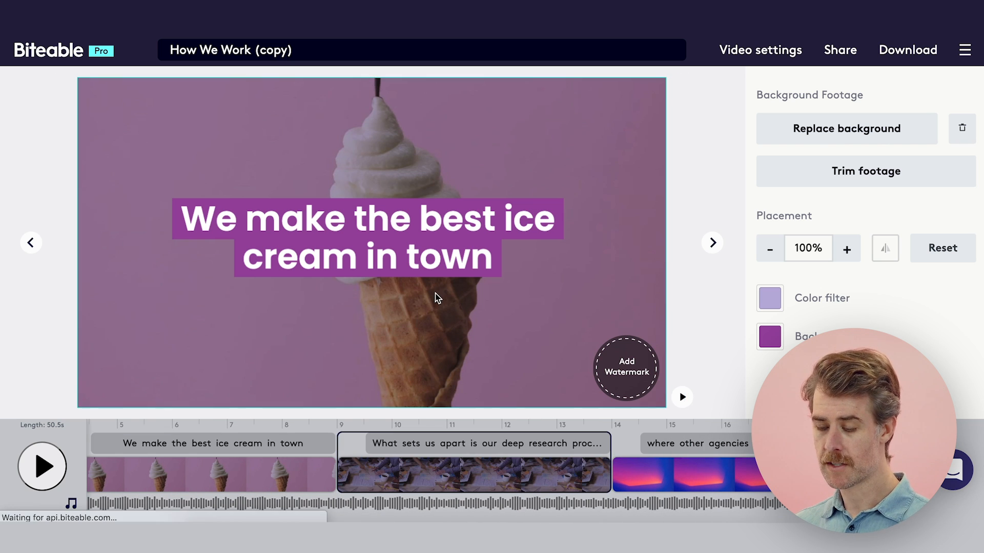
left_click(434, 248)
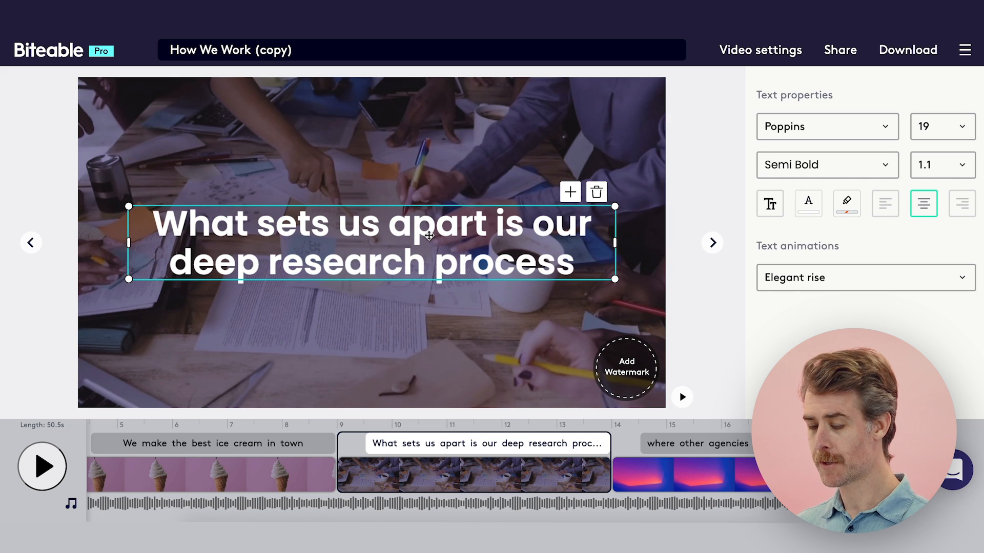
double_click(429, 236)
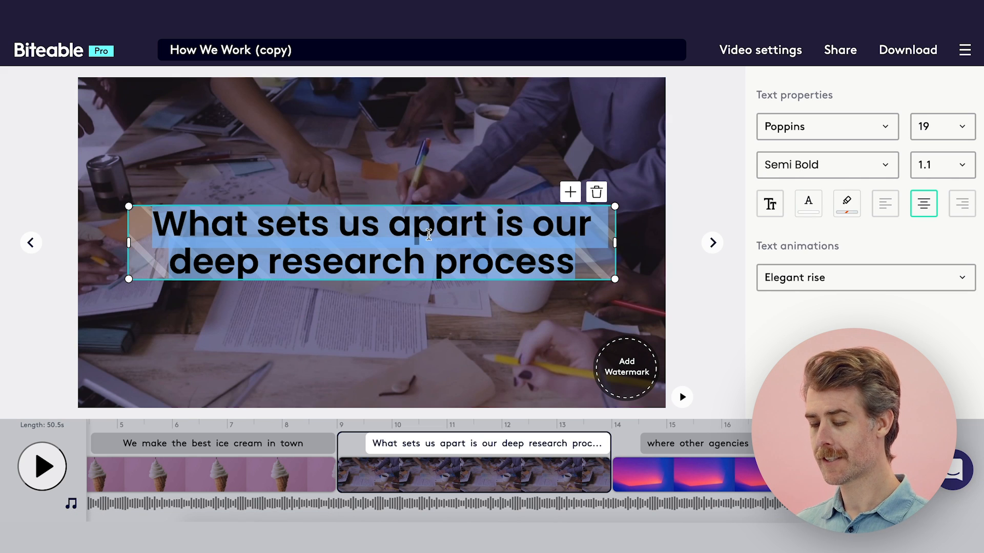
left_click(847, 204)
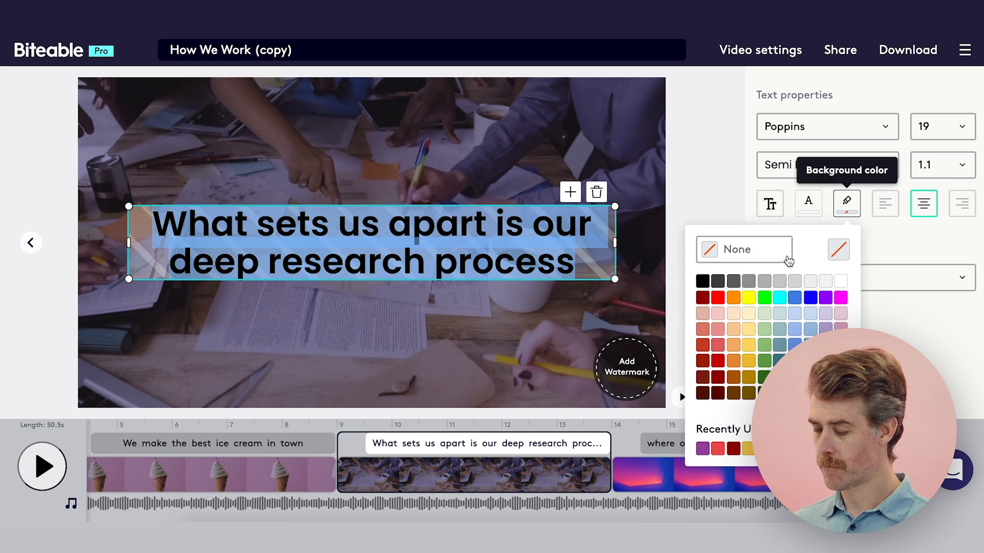
left_click(709, 445)
left_click(464, 270)
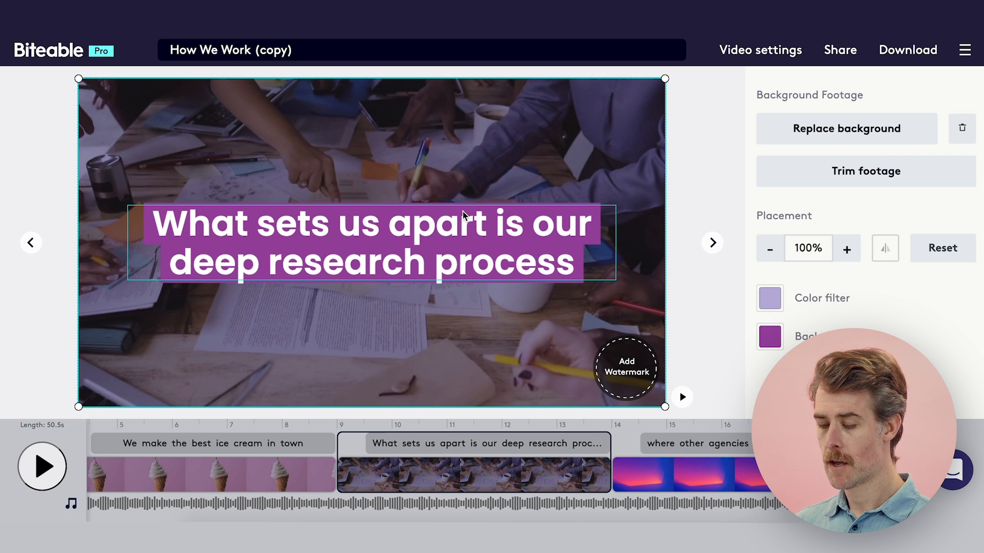
Move the "What sets us apart" text down to the lower part of the scene and delete the watermark placeholder.
left_click_drag(457, 220, 466, 309)
left_click(625, 358)
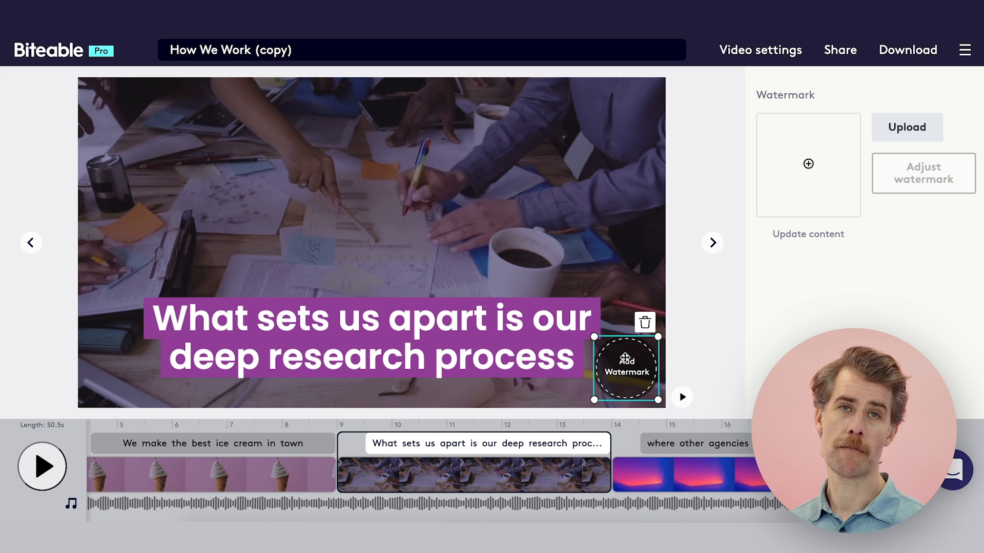
left_click(645, 326)
Search videos for "ice cream" and replace the "What sets us apart" scene's background with the clip of three ice creams in waffle bowls.
left_click(584, 205)
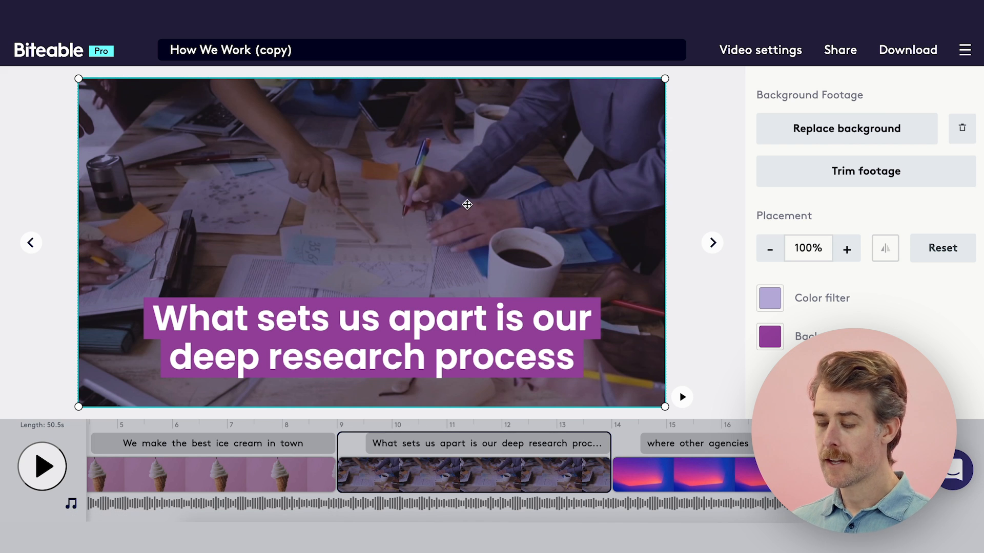
left_click(805, 134)
left_click(501, 92)
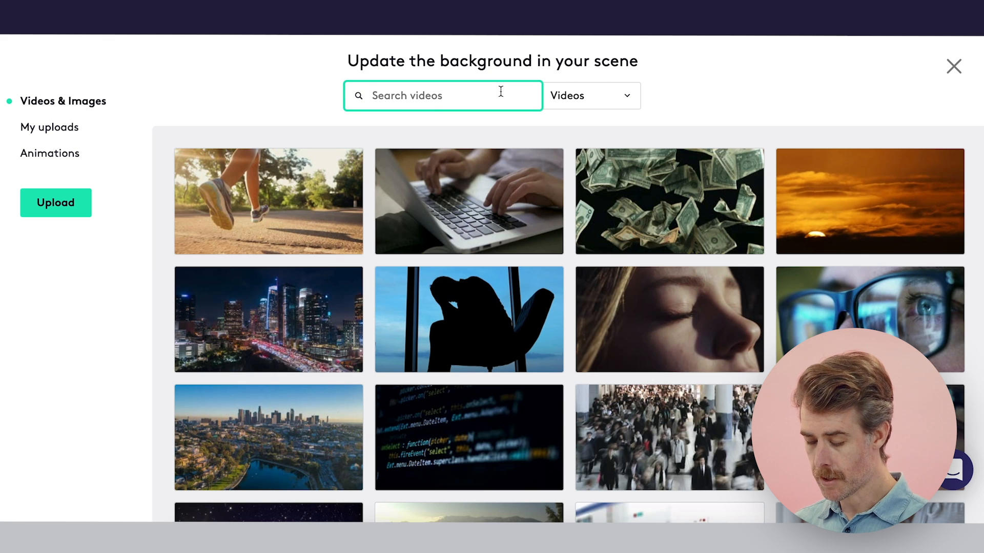
type("ice cream")
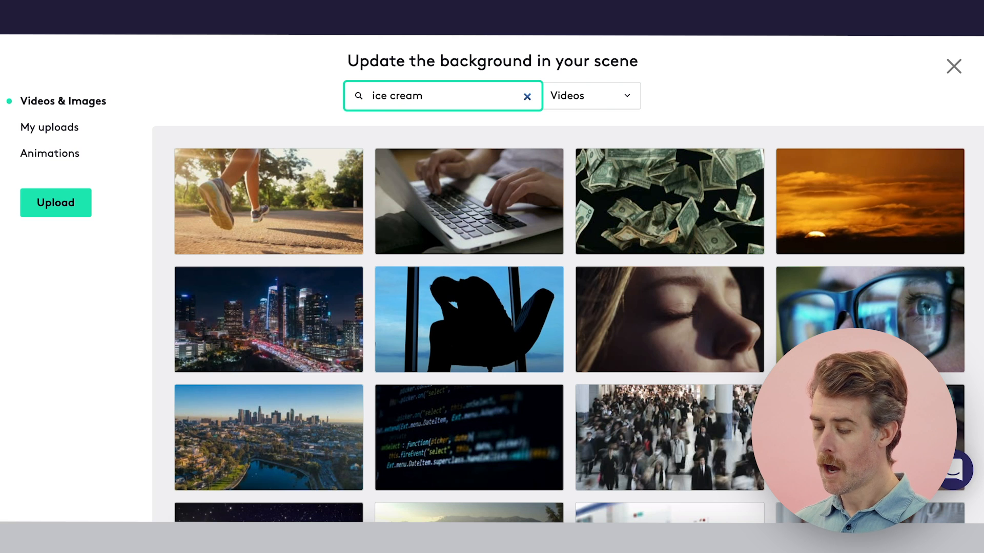
key("Return")
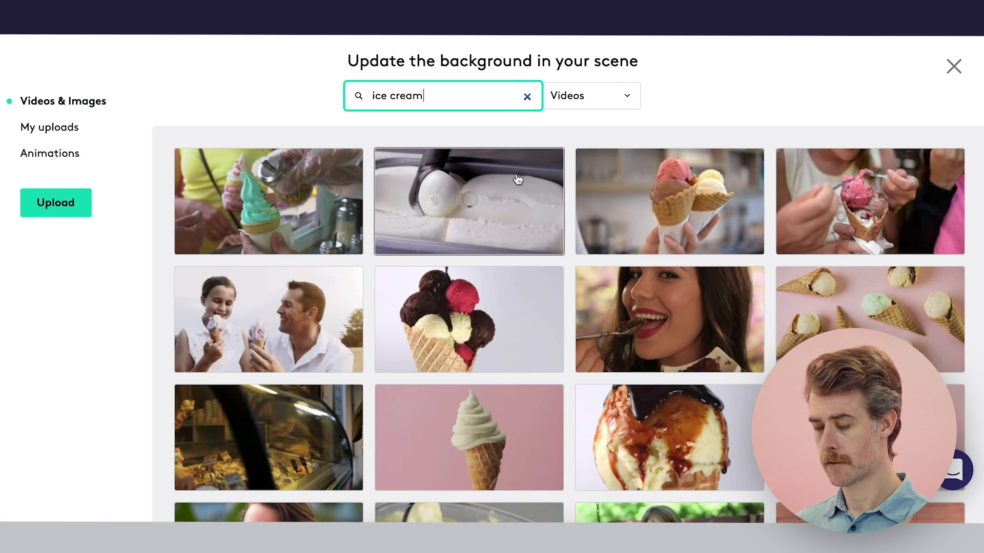
left_click(870, 437)
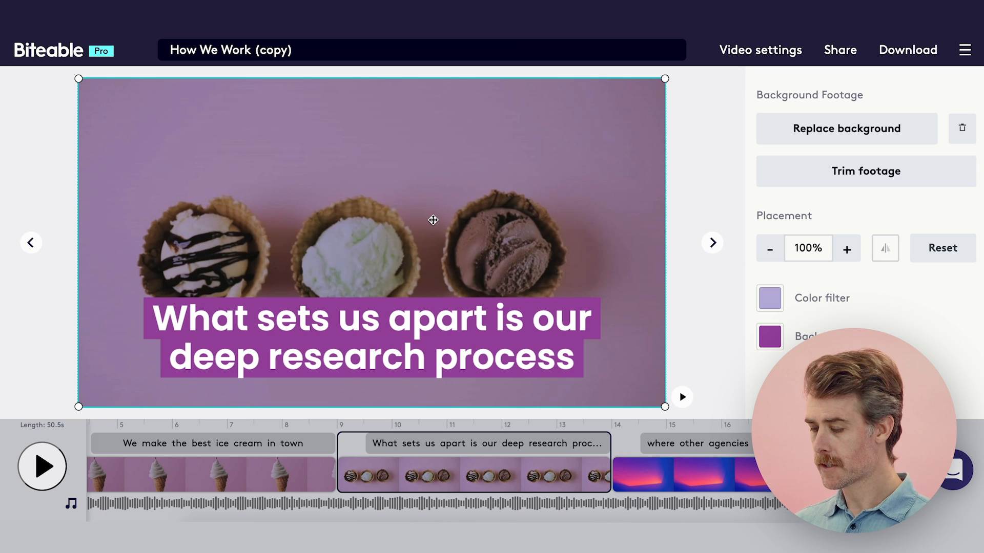
Enlarge the three ice creams footage to 123%, position the waffle bowls mostly above the text, and preview the scene.
left_click_drag(664, 80, 698, 42)
left_click_drag(403, 236, 385, 204)
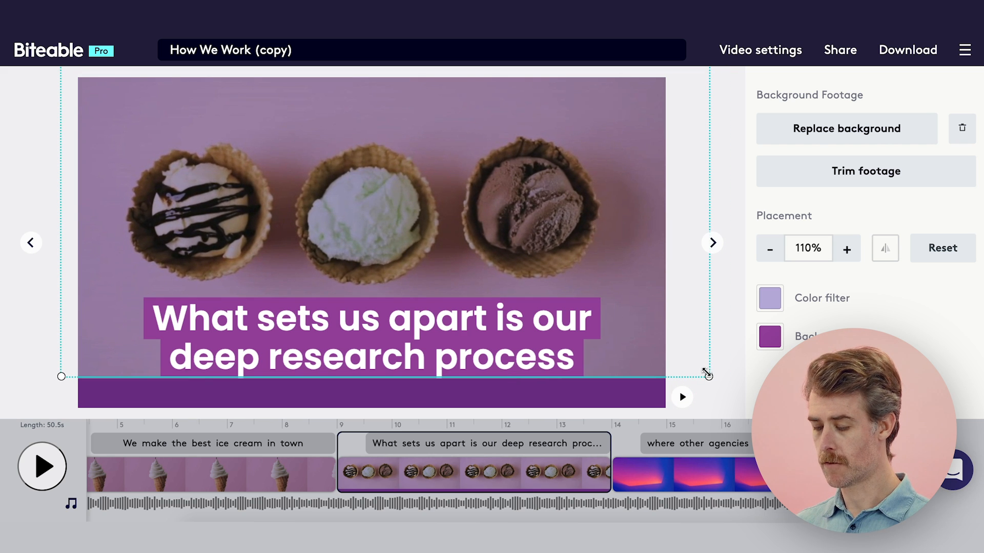
left_click_drag(707, 375, 769, 431)
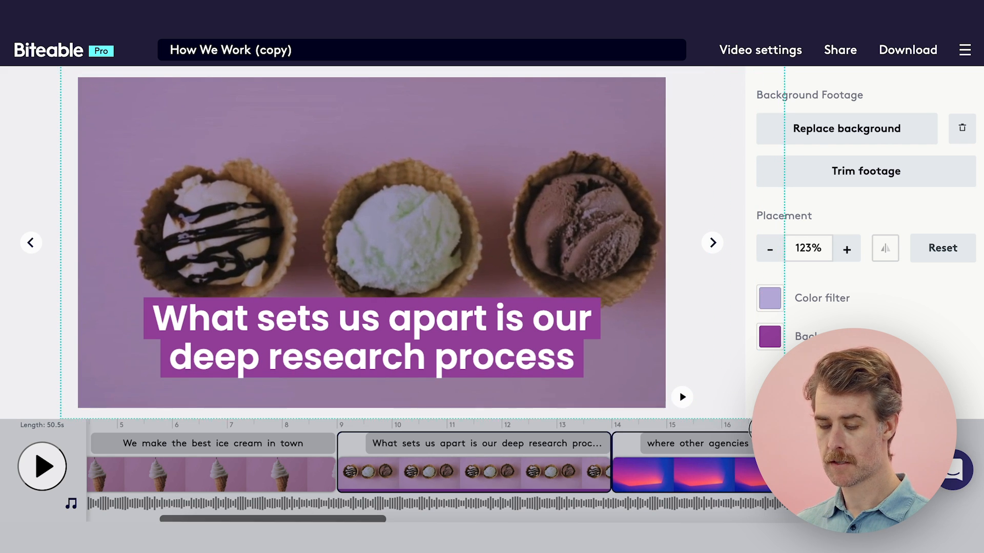
left_click_drag(506, 256, 487, 253)
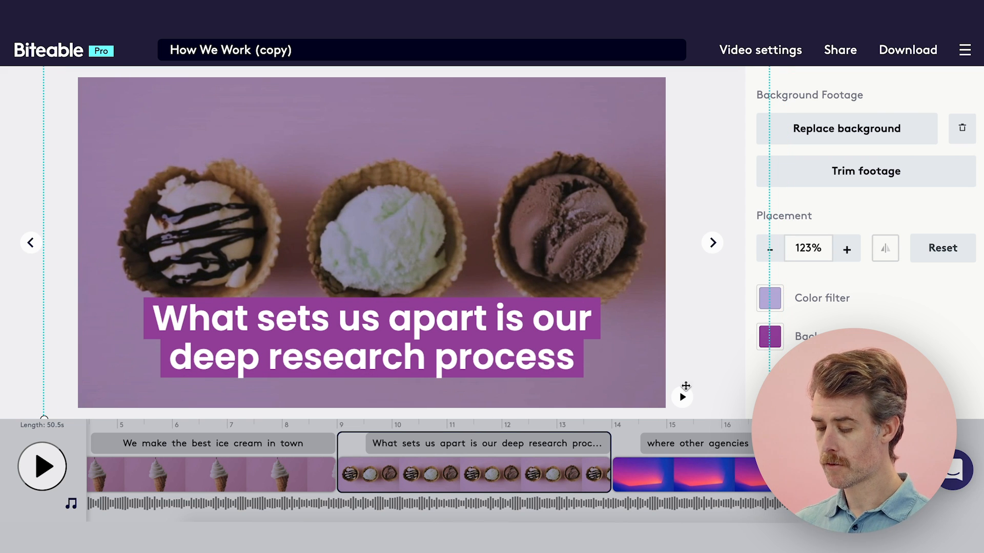
left_click(684, 398)
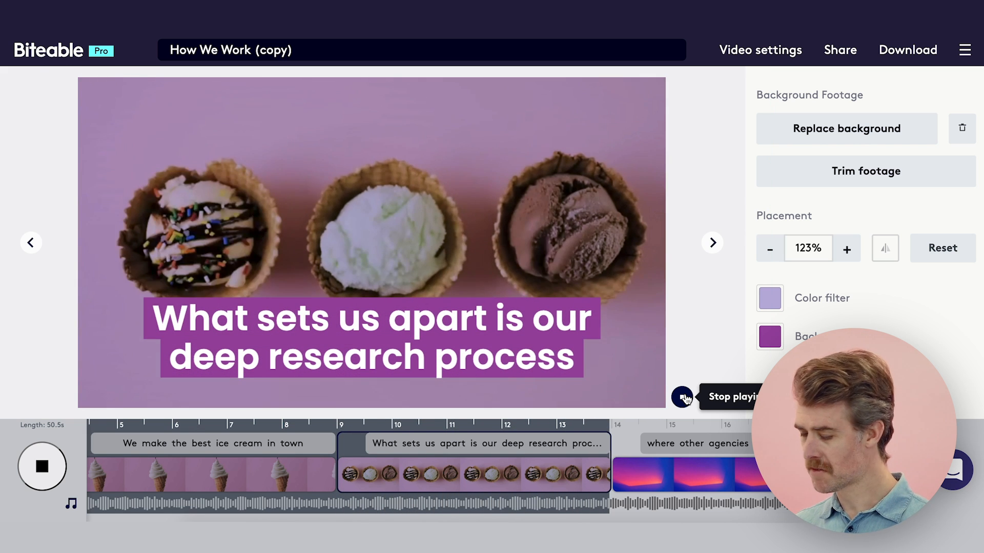
left_click(684, 398)
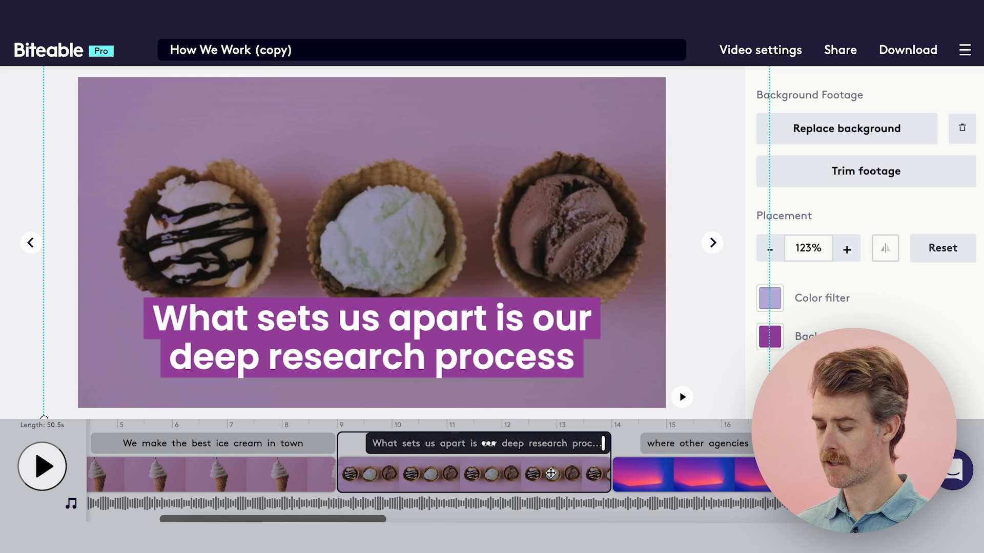
Delete the "where other agencies only look at a few brand competitors" scene.
scroll(461, 476, "right", 5)
left_click(497, 483)
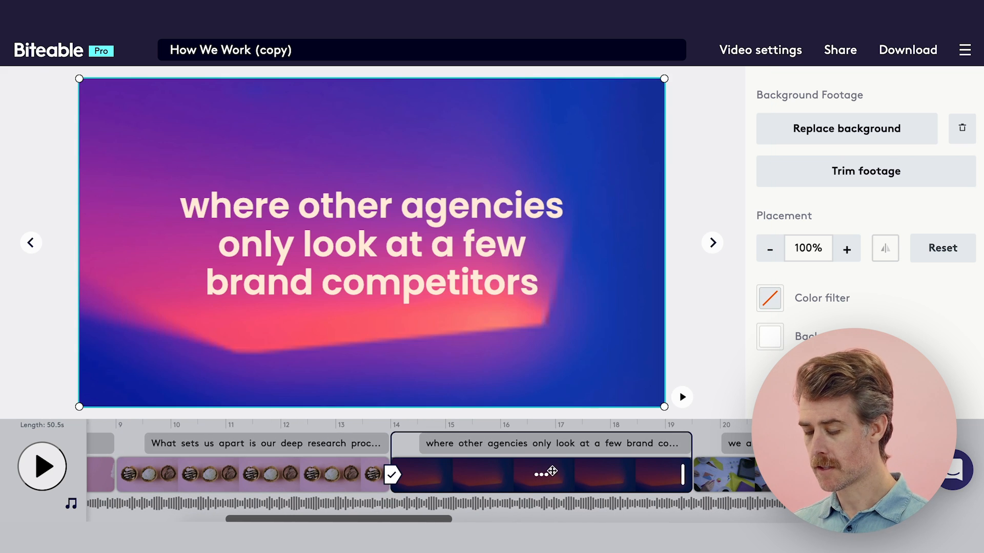
left_click(541, 476)
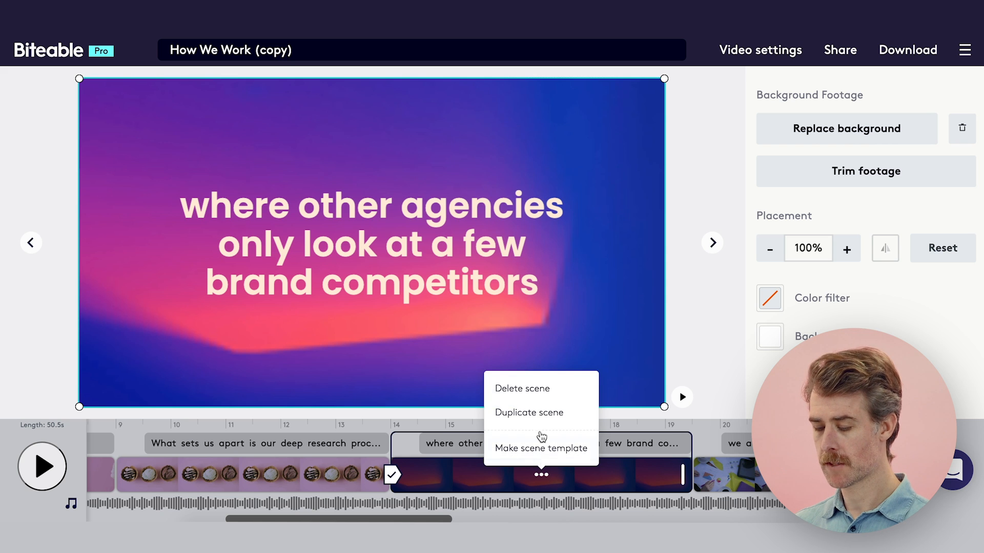
left_click(515, 390)
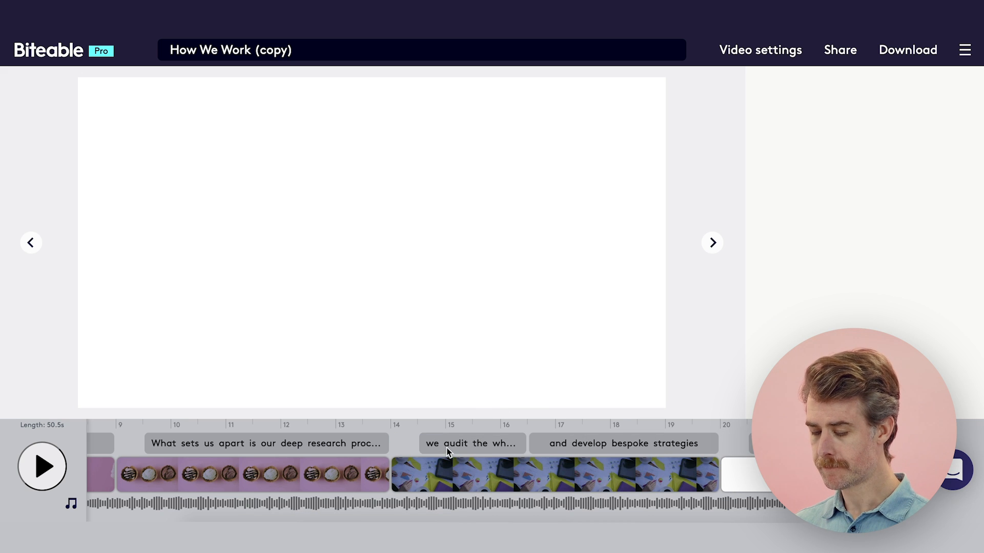
Replace the "we audit the whole sector" text with "It's our fresh ingredients".
left_click(471, 474)
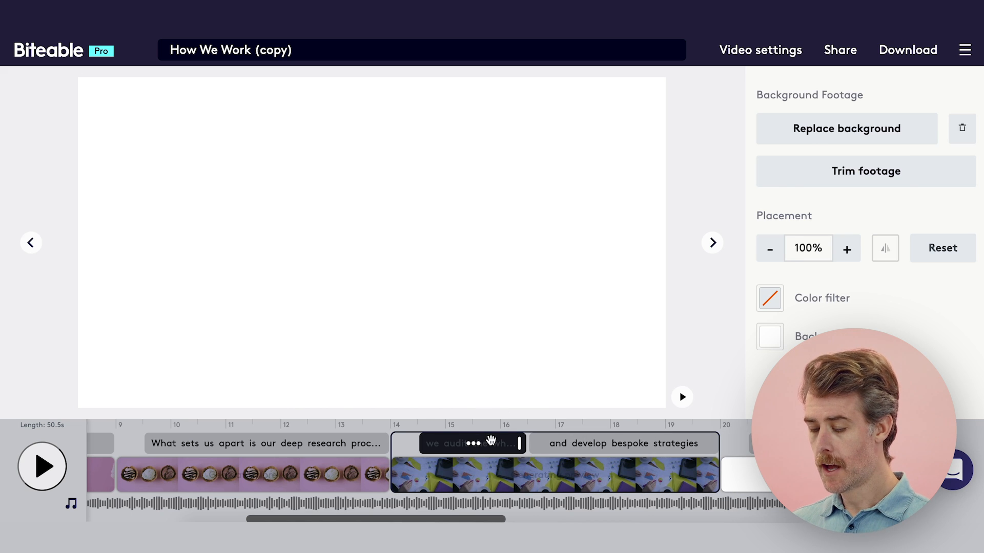
left_click(491, 441)
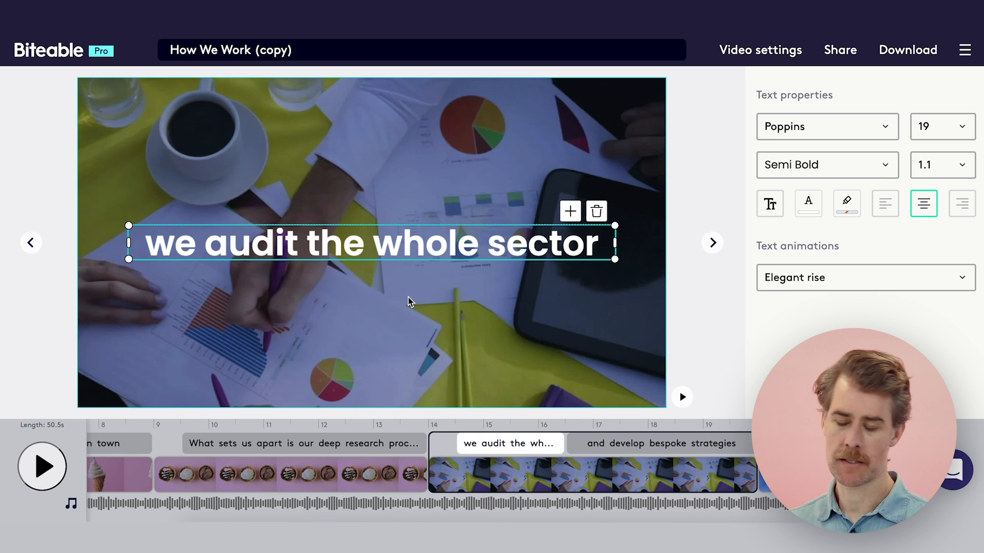
double_click(379, 242)
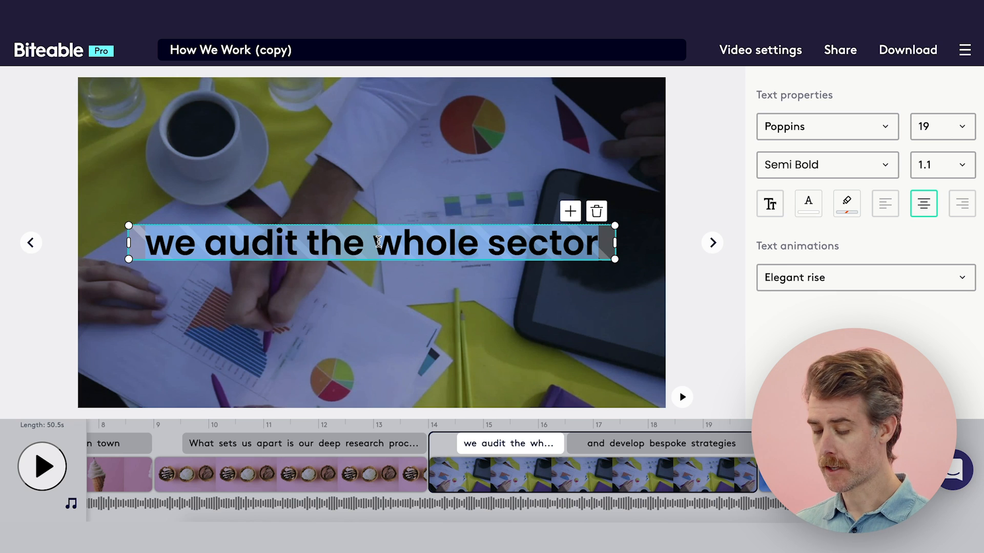
type("It")
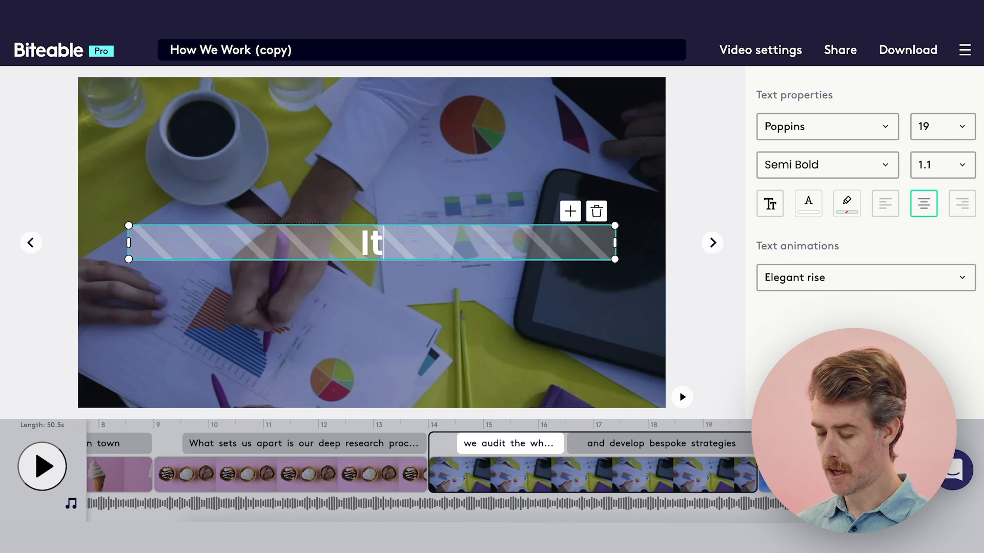
type("'s our fer")
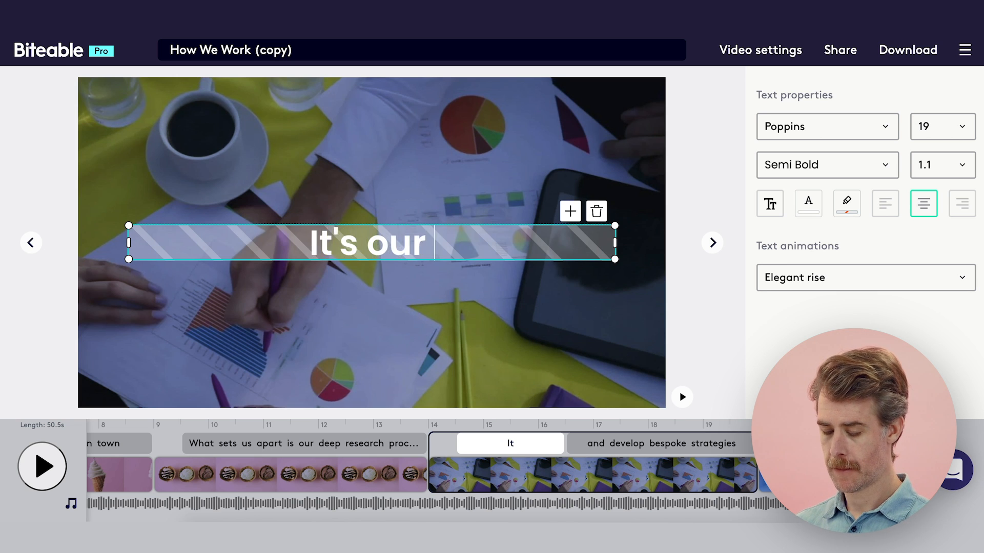
key("BackSpace")
key("BackSpace")
type("res")
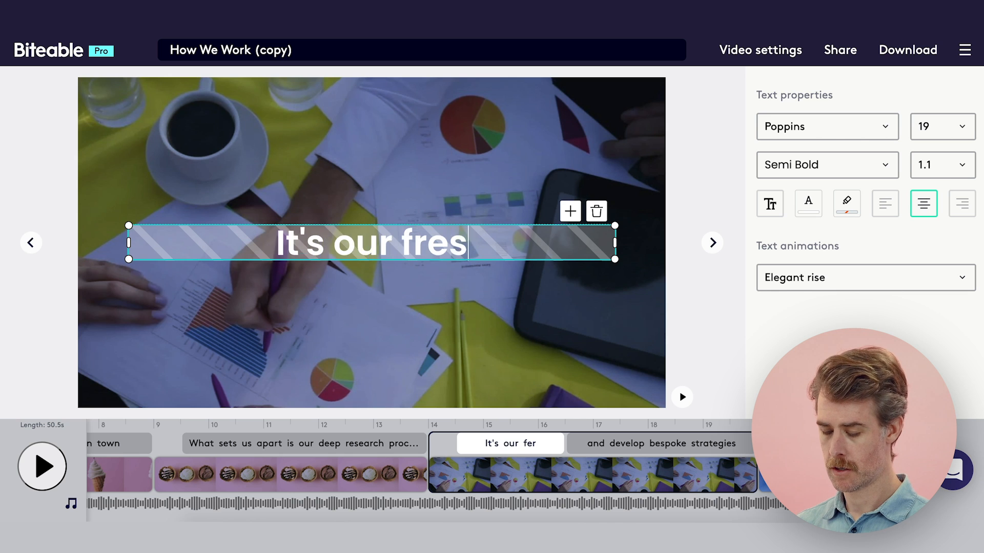
type("h ingredients")
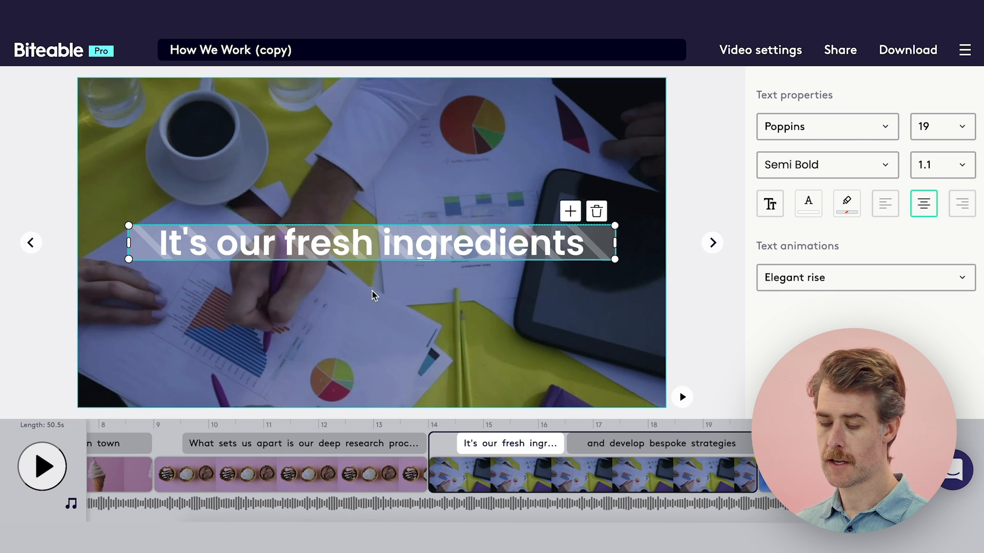
Replace the "and develop bespoke strategies" text in the same scene with "that sets us apart".
key("Tab")
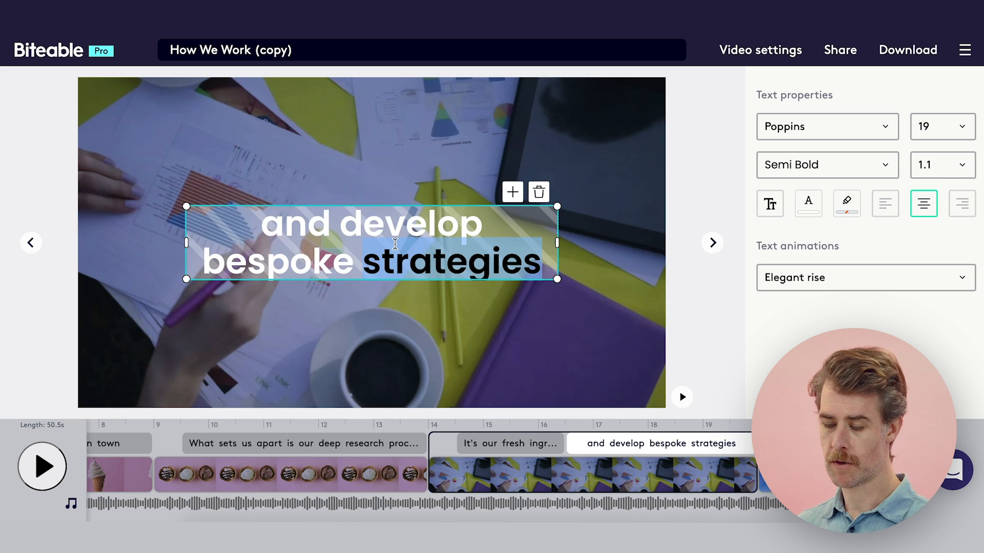
type("that set")
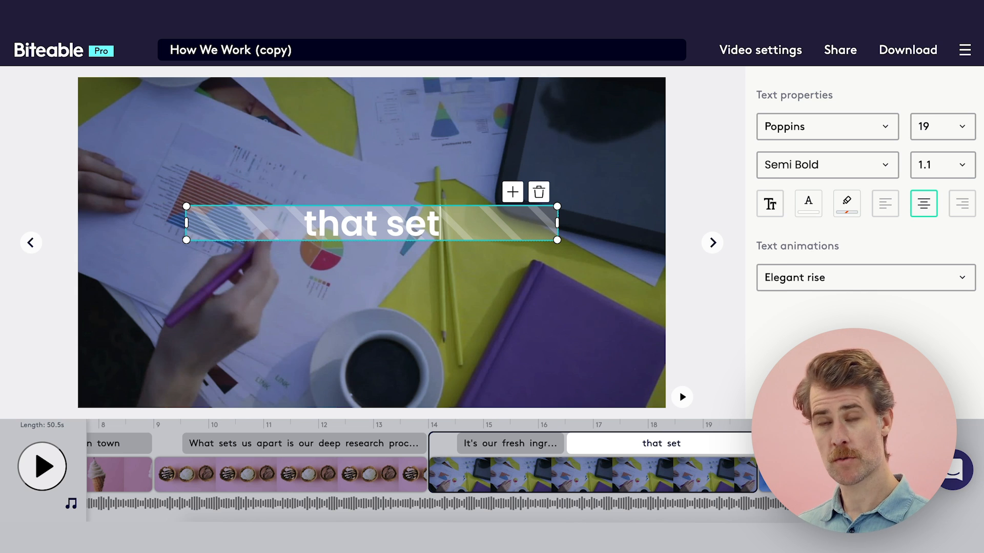
type("s us")
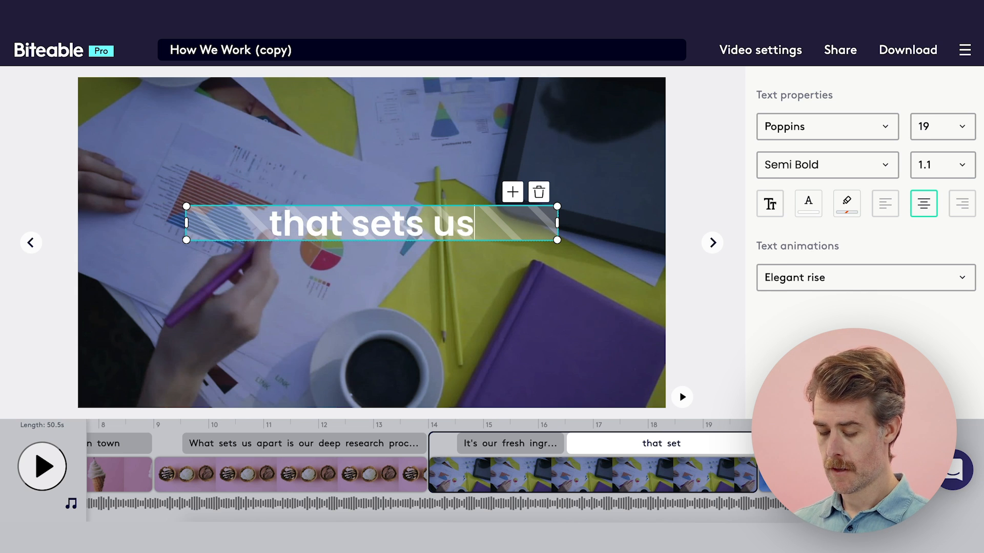
type(" apart.")
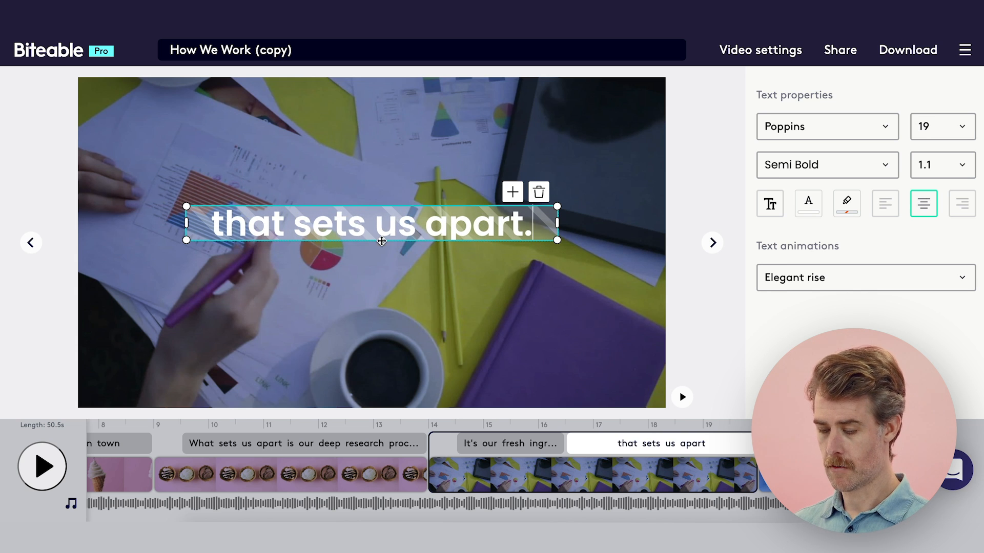
End the "that sets us apart." text with a full stop and replace the background with "ice cream beach" footage of the man in a checked shirt.
mouse_move(526, 478)
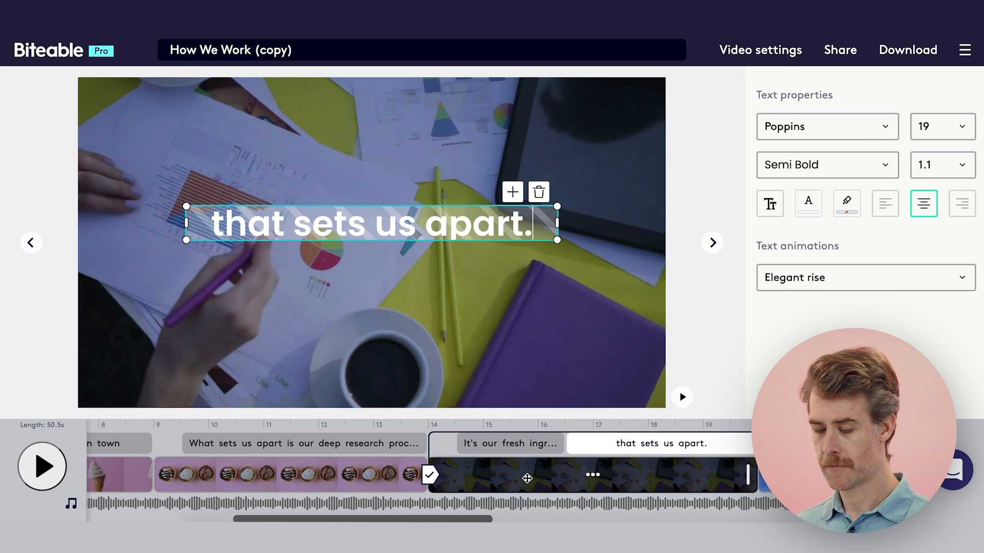
left_click(515, 353)
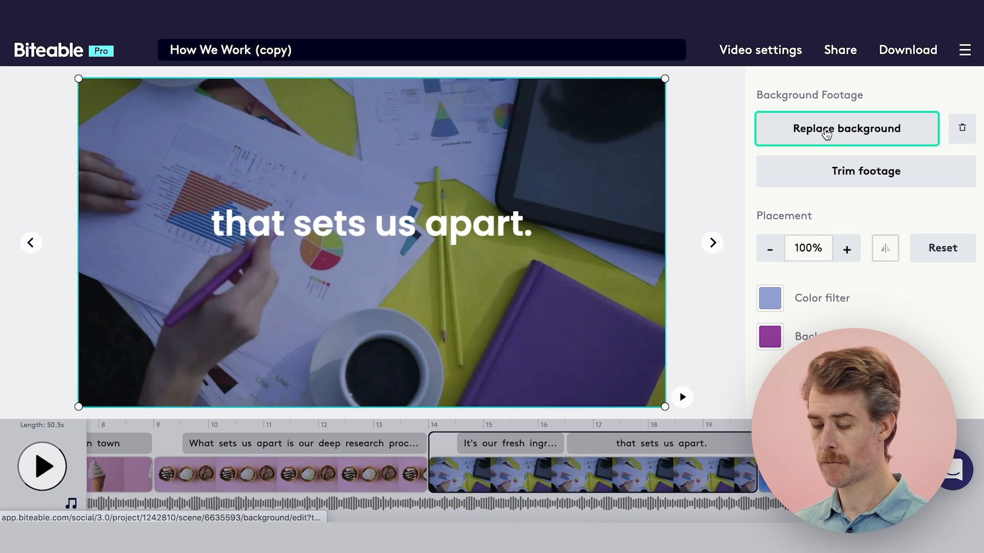
left_click(826, 133)
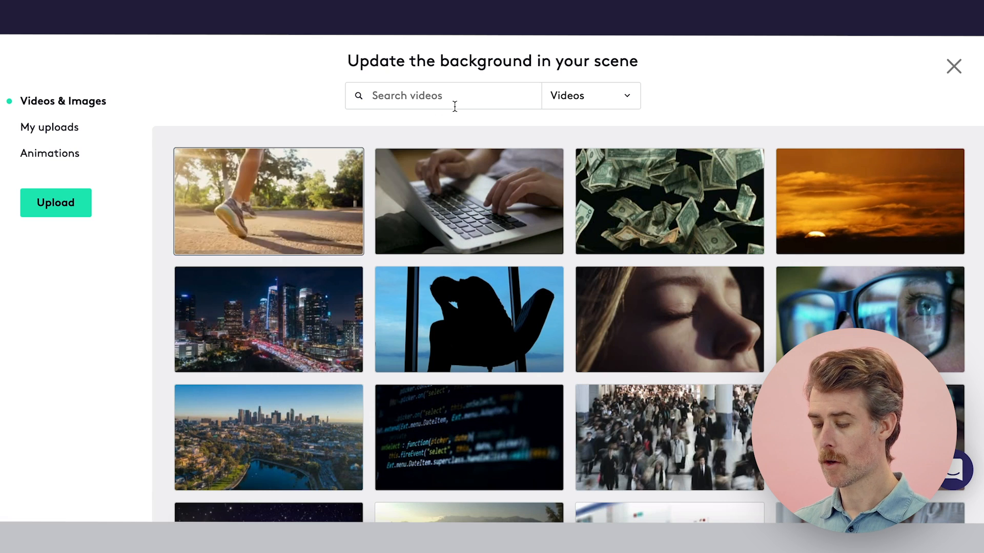
left_click(487, 92)
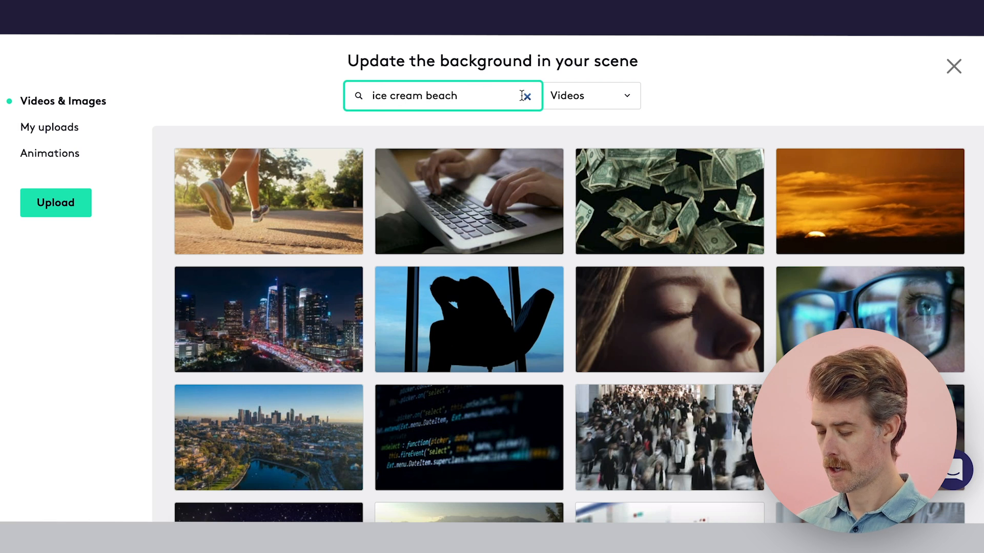
key("Return")
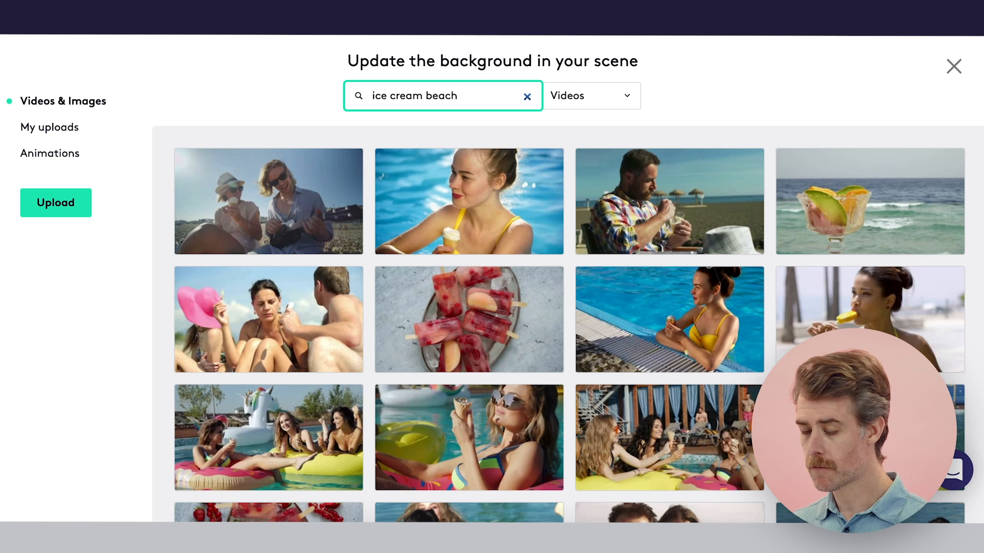
left_click(647, 188)
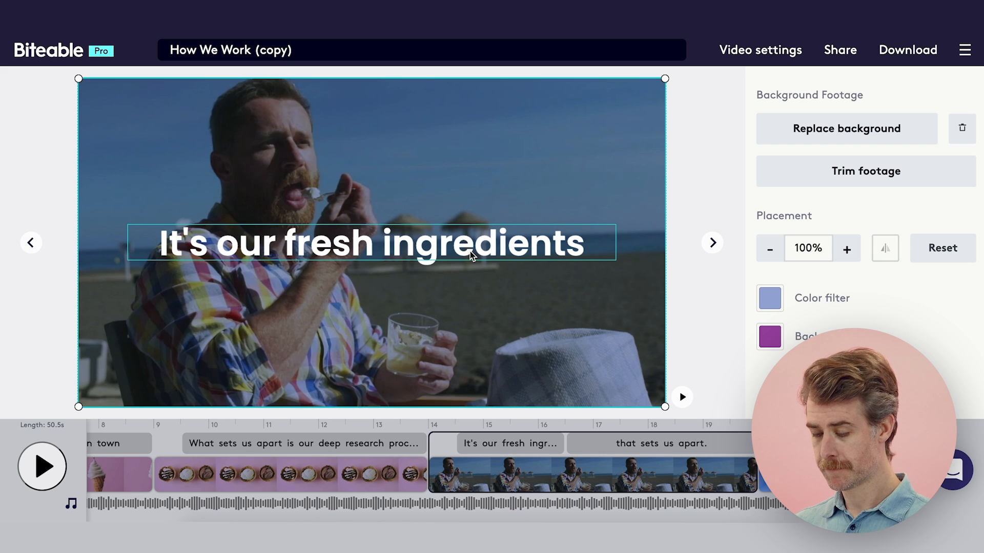
Give the "It's our fresh ingredients" and "that sets us apart." texts the recently used purple background color.
left_click(509, 246)
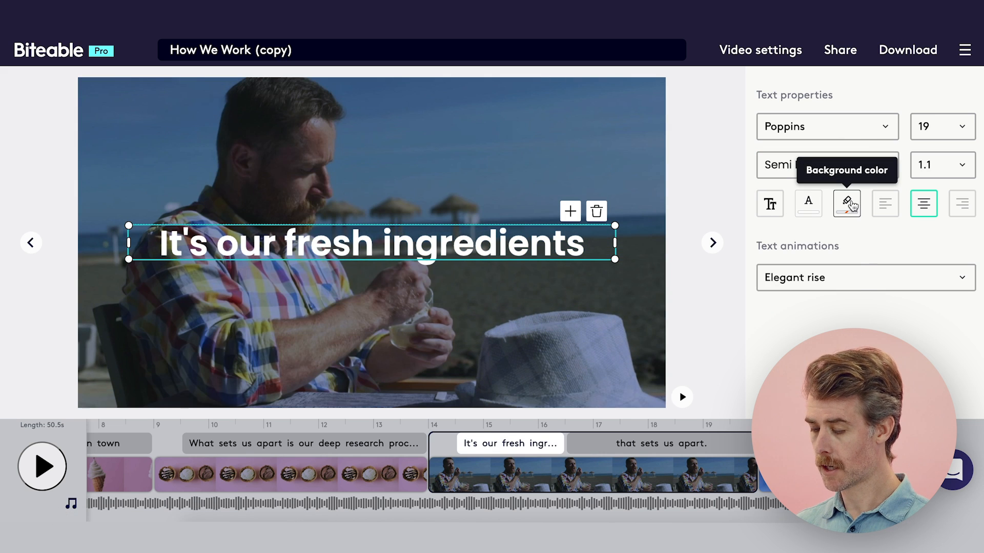
left_click(851, 204)
left_click(702, 449)
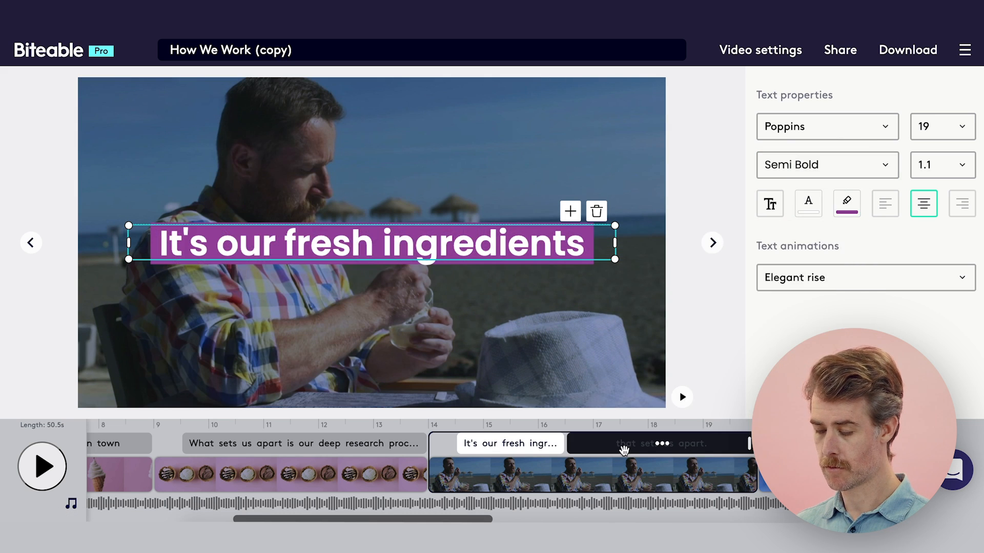
left_click(623, 447)
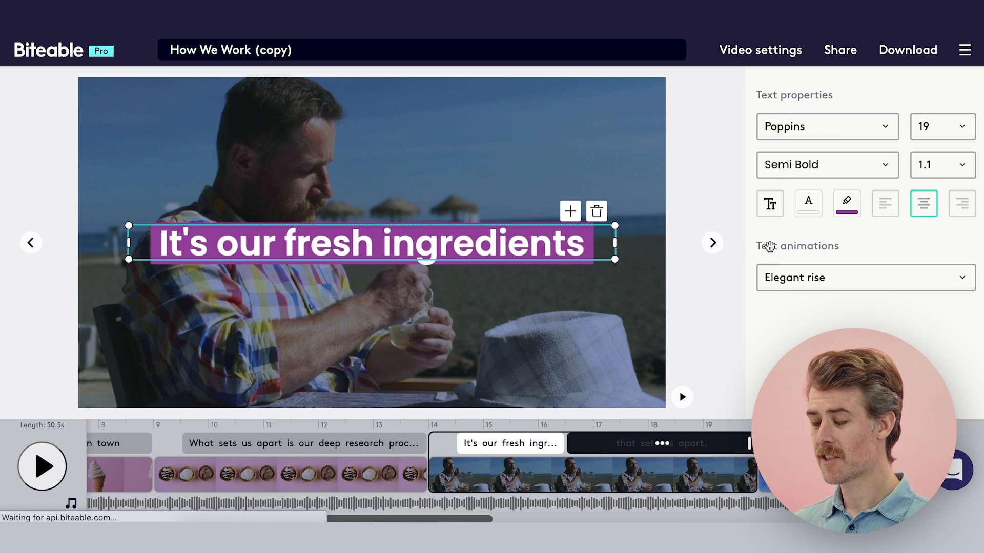
left_click(845, 205)
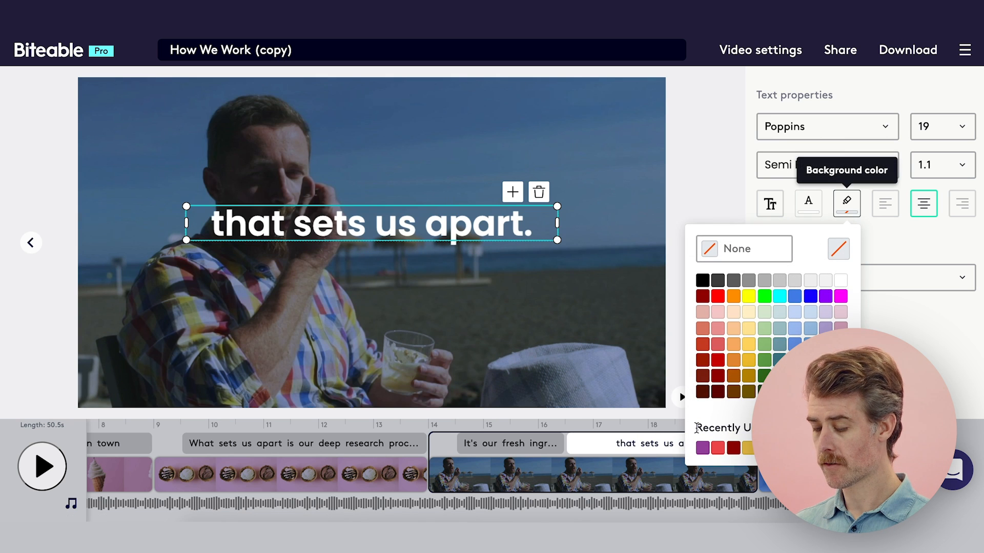
left_click(703, 448)
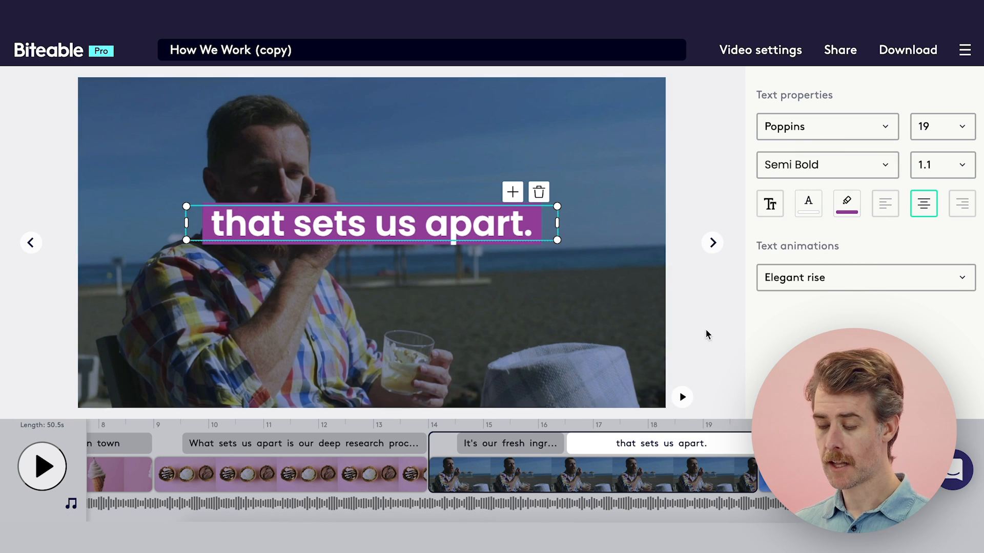
left_click(575, 333)
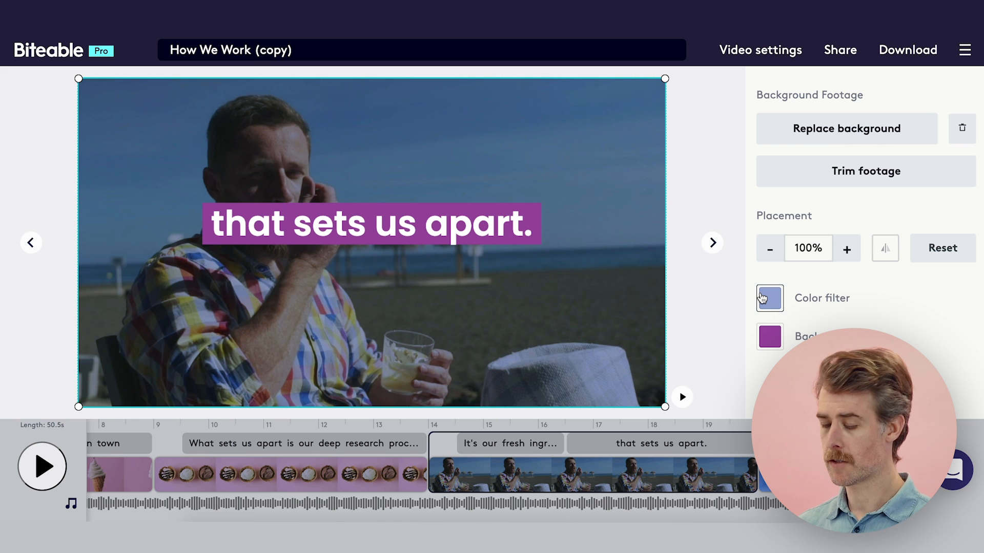
Replace the "A magic bullet" text with "Try your first scoop today" and give it the recently used purple background color.
scroll(647, 469, "right", 6)
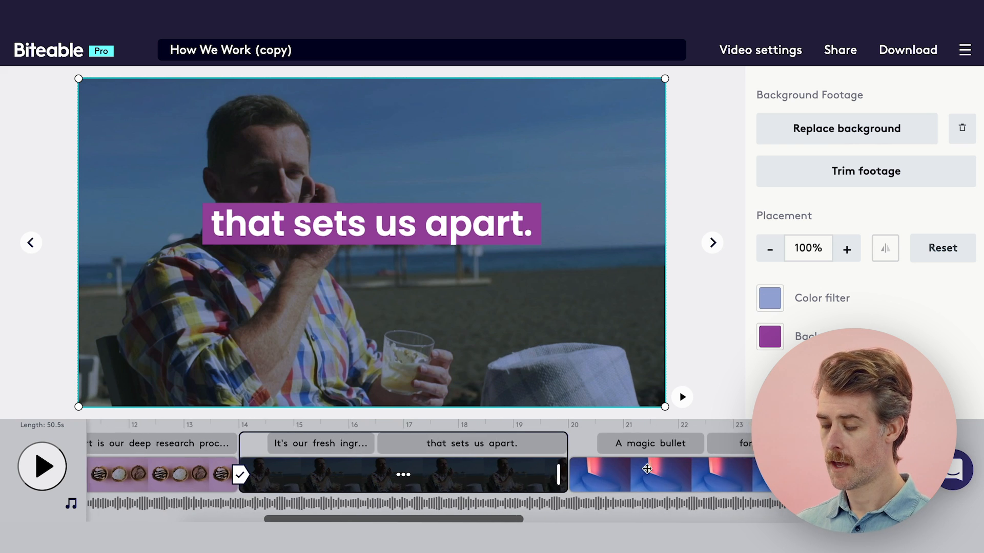
left_click(647, 468)
left_click(485, 444)
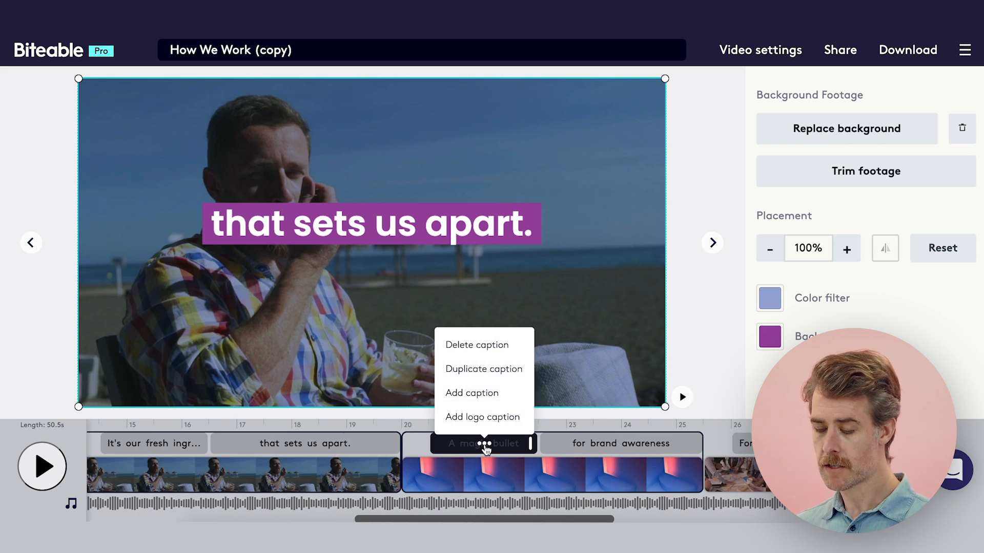
left_click(506, 442)
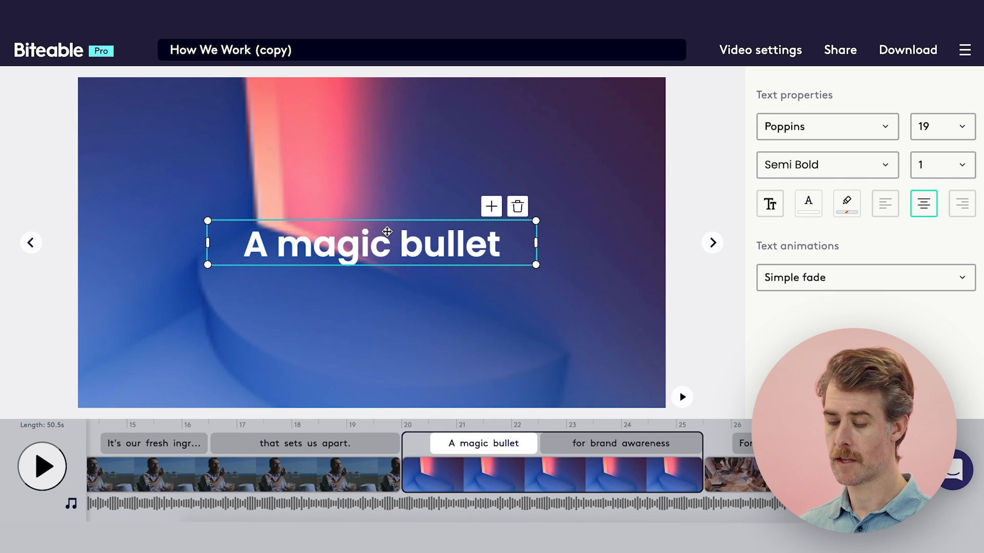
triple_click(387, 240)
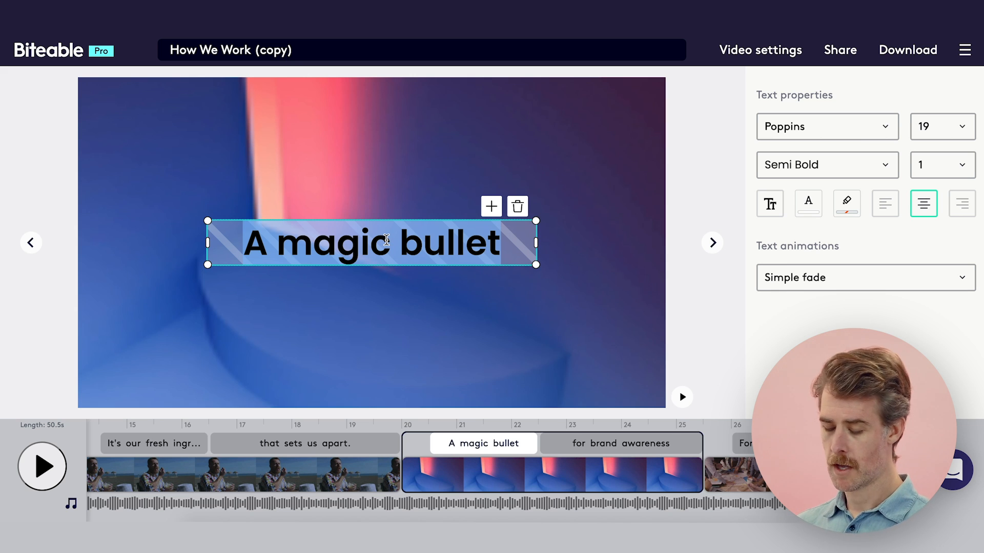
type("Try your")
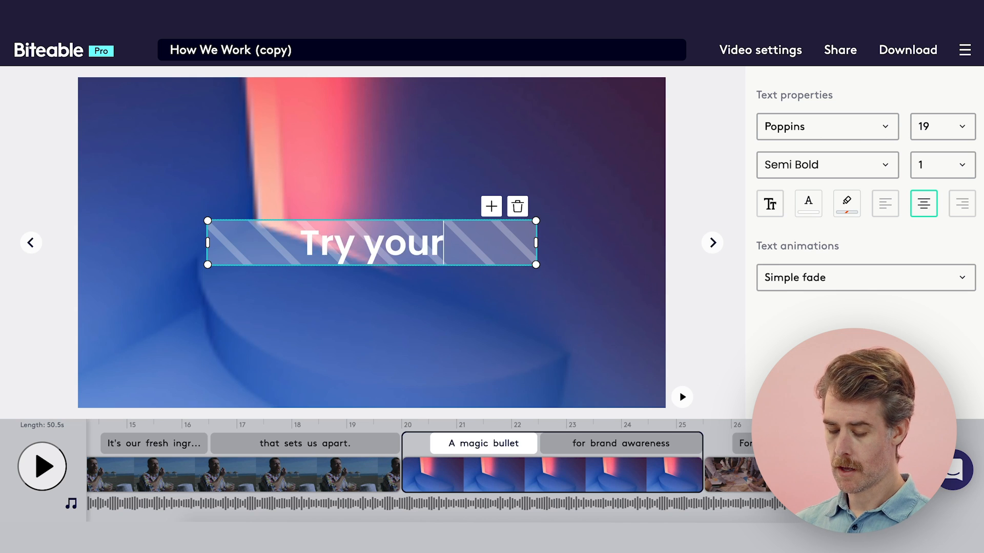
type(" first scoo")
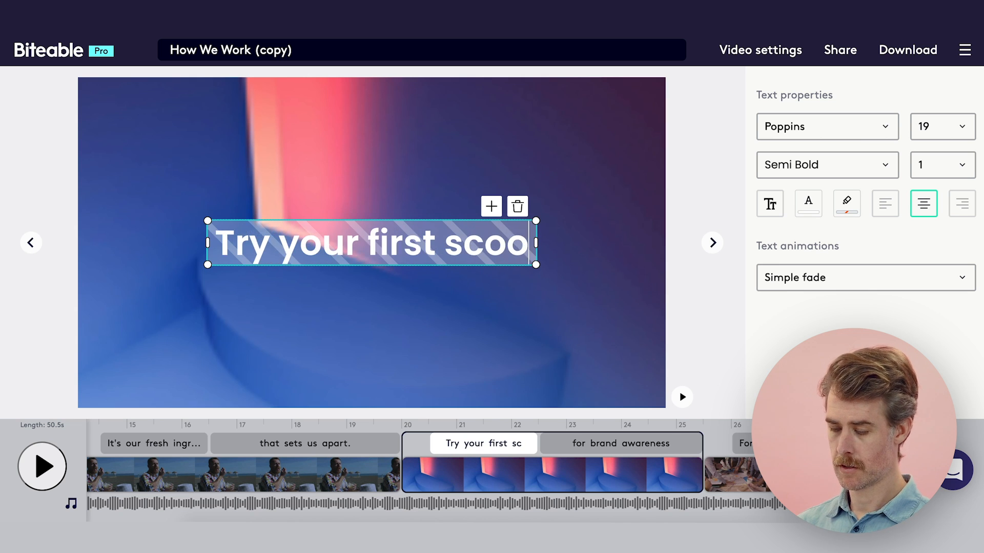
type("p today")
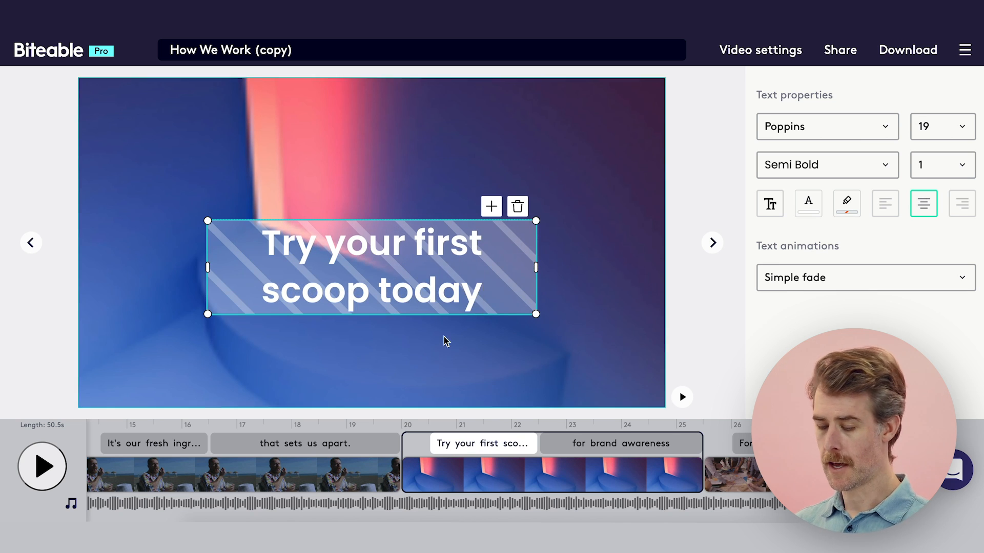
left_click(846, 204)
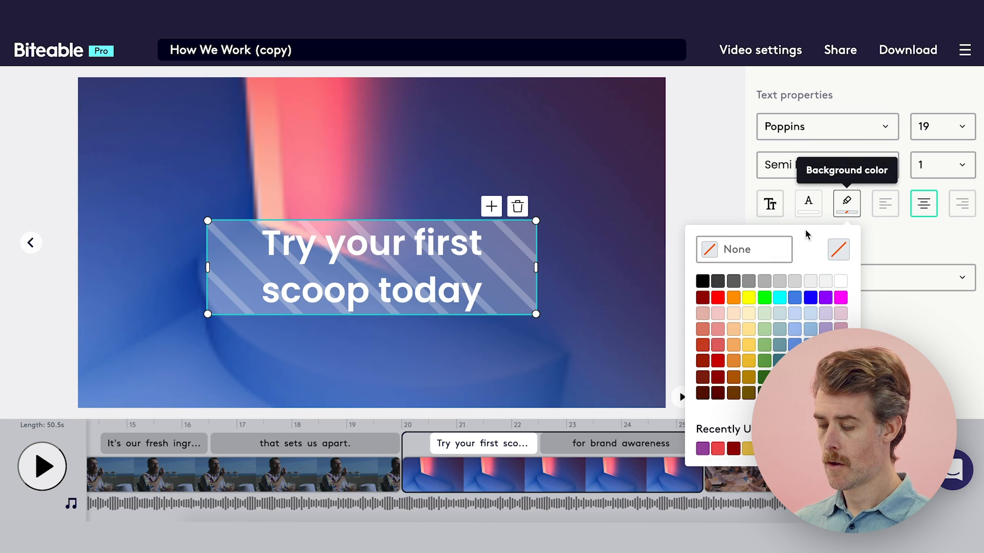
left_click(703, 448)
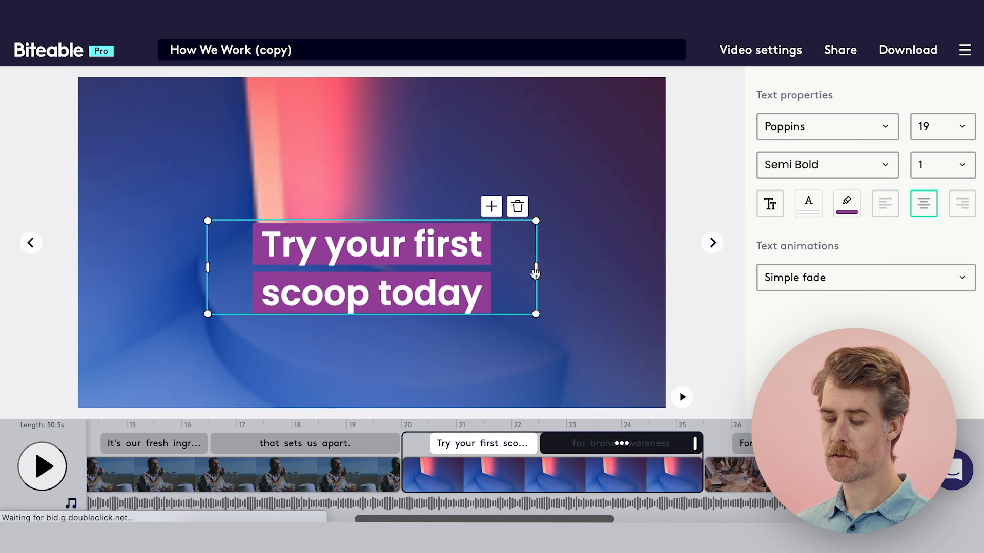
Replace the "for brand awareness" text in the same scene with "at our new store.".
double_click(375, 238)
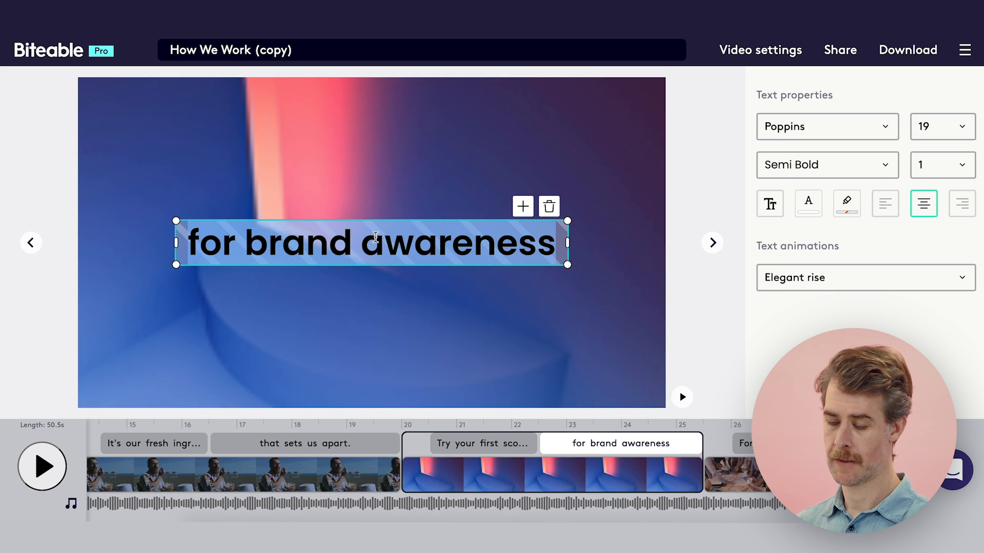
type("at our new ")
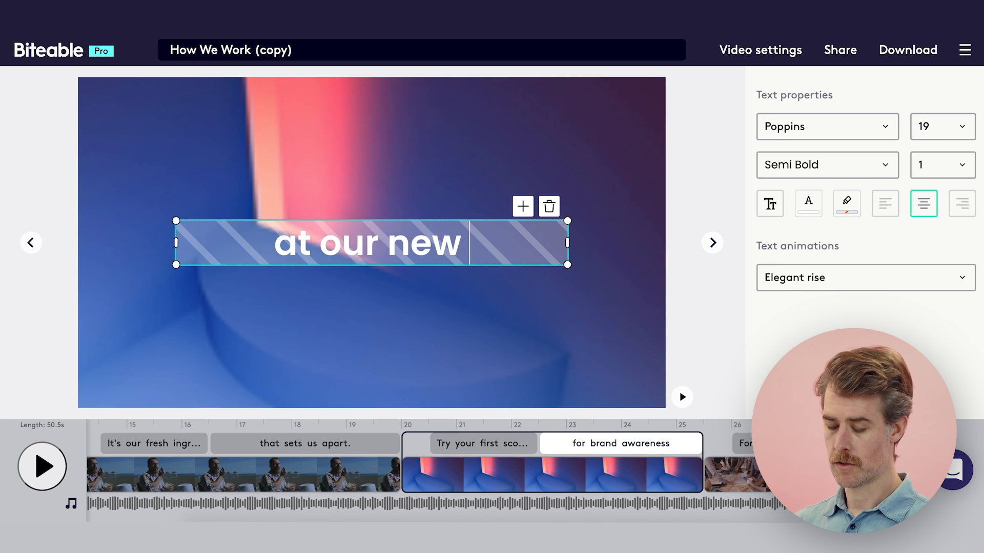
type("store.")
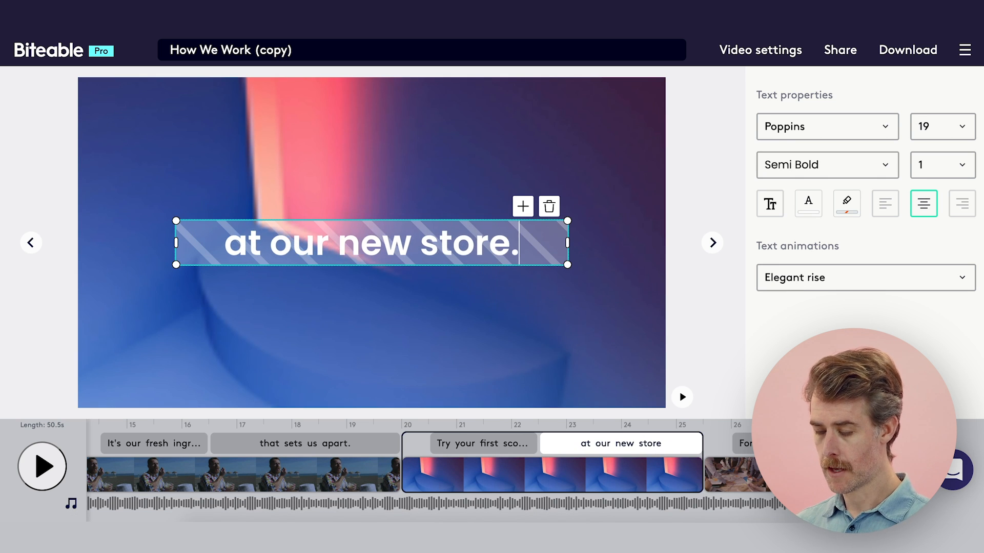
Search the video library for "ice cream eat" and replace the scene's background with footage of the woman in sunglasses eating an ice cream cone.
left_click(553, 333)
left_click(764, 131)
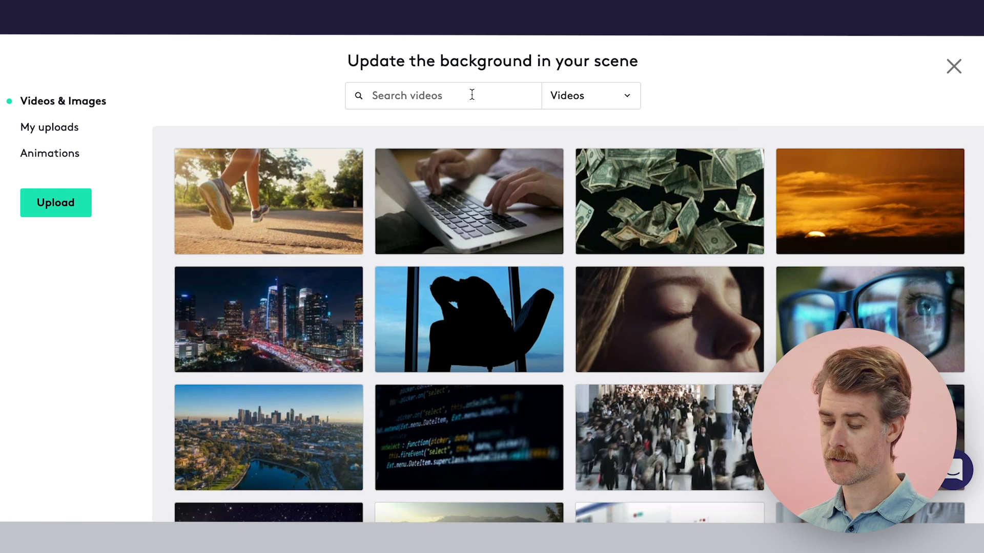
left_click(472, 94)
type("video")
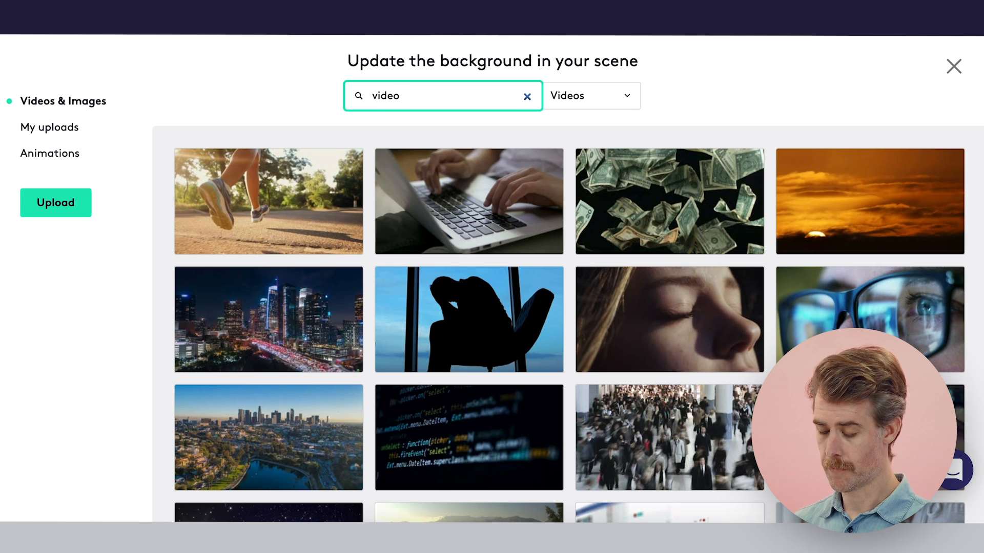
key("BackSpace")
key("BackSpace")
key("BackSpace")
type("ice cream")
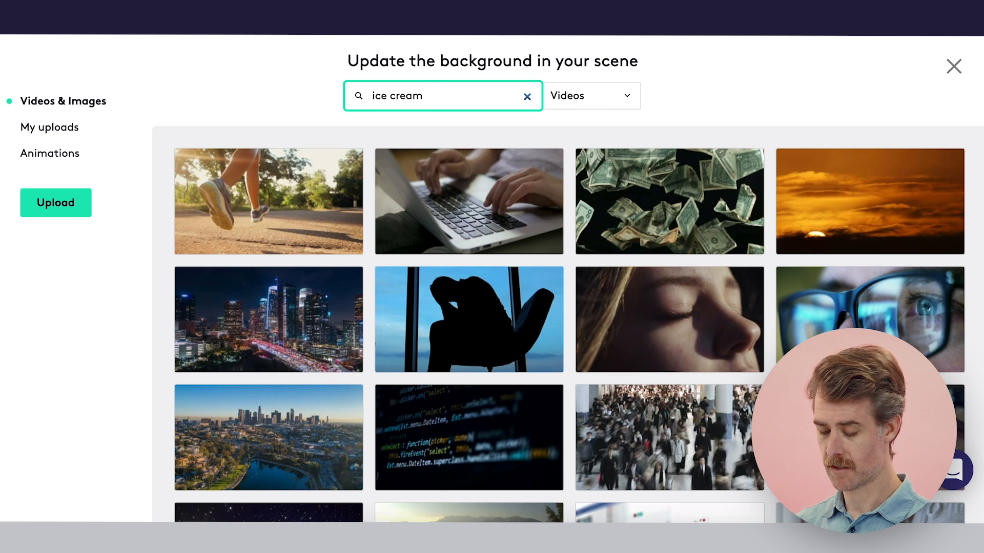
type("eat")
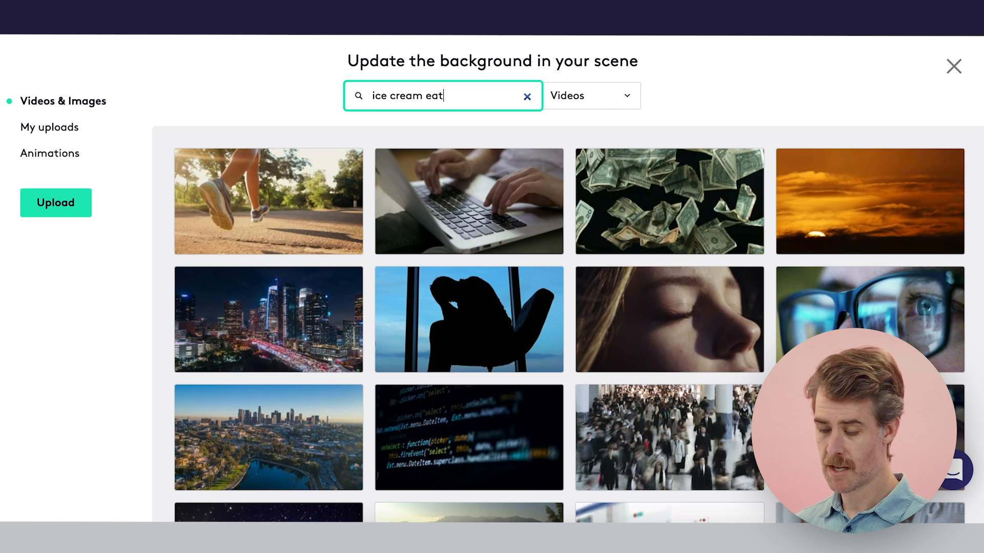
key("Return")
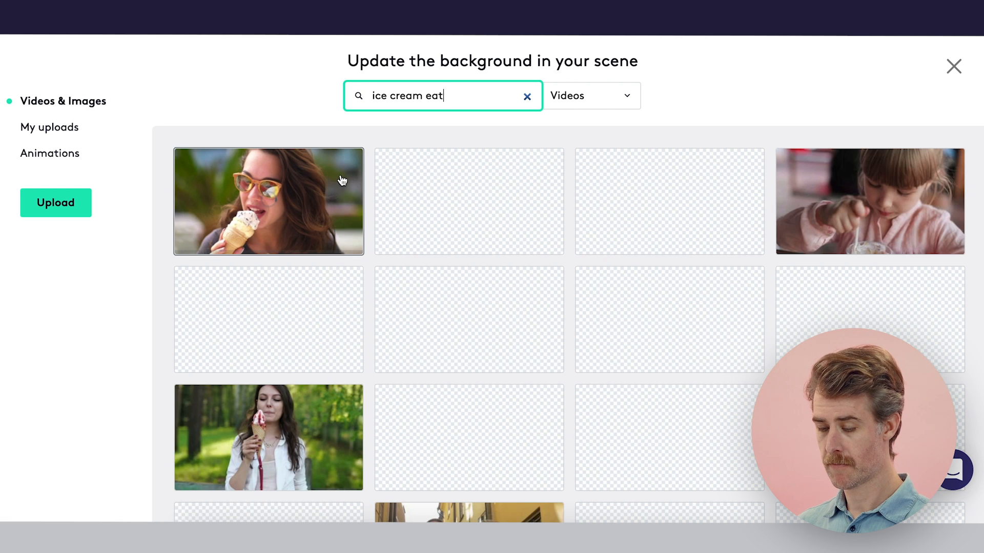
left_click(281, 214)
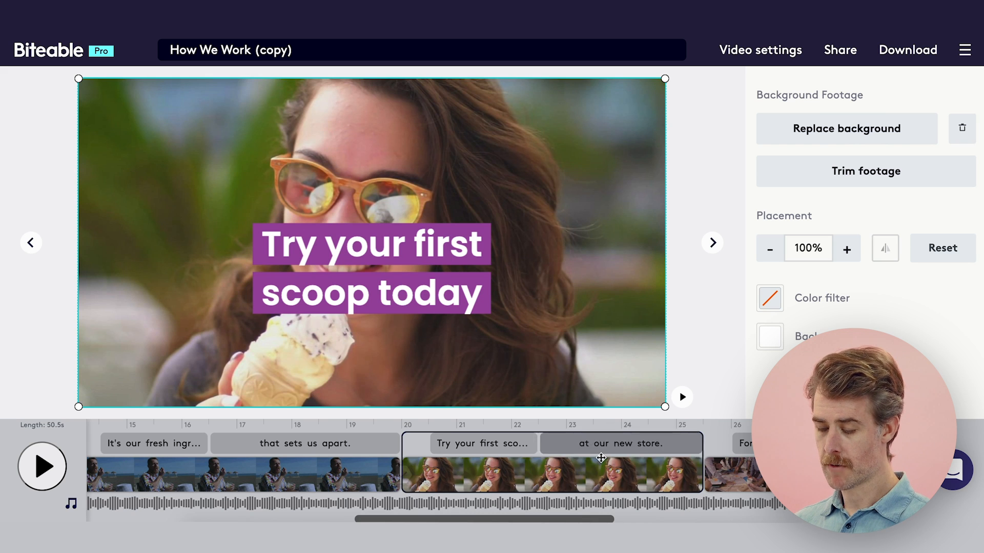
Delete the "For more information" scene and the "It's great to be working together" scene.
scroll(601, 457, "right", 5)
mouse_move(574, 468)
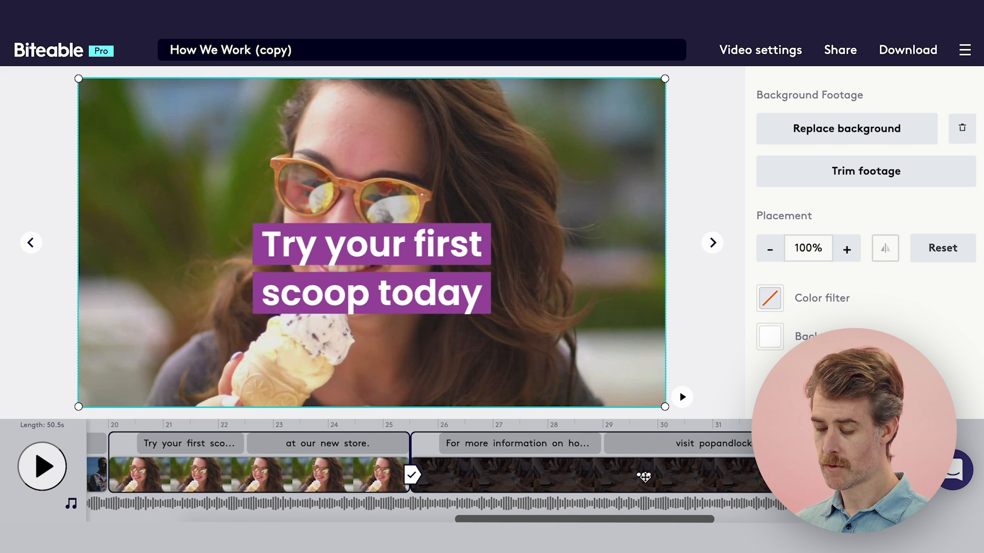
left_click(644, 477)
left_click(641, 389)
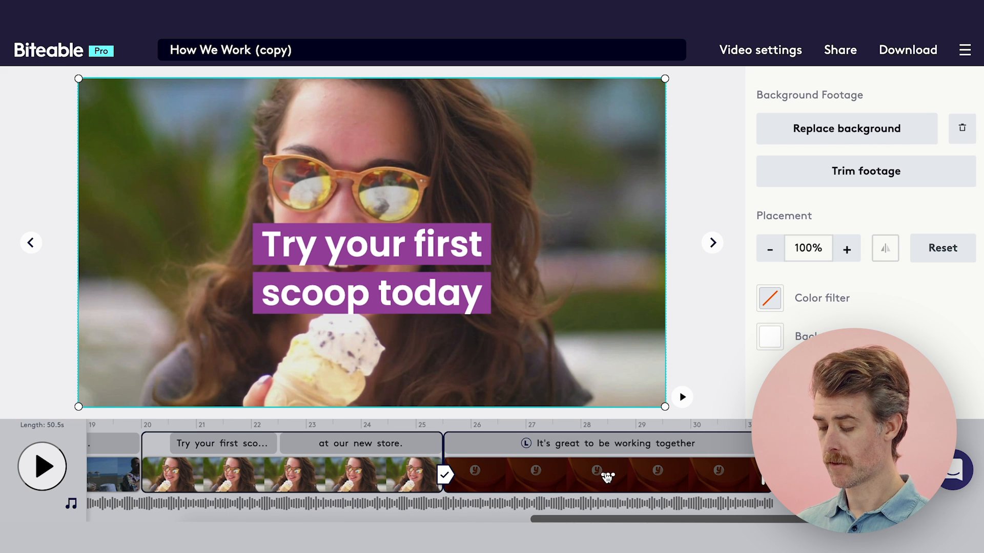
left_click(607, 476)
Preview the edited video and review the custom watermark and video shape options in the video settings.
scroll(548, 461, "left", 6)
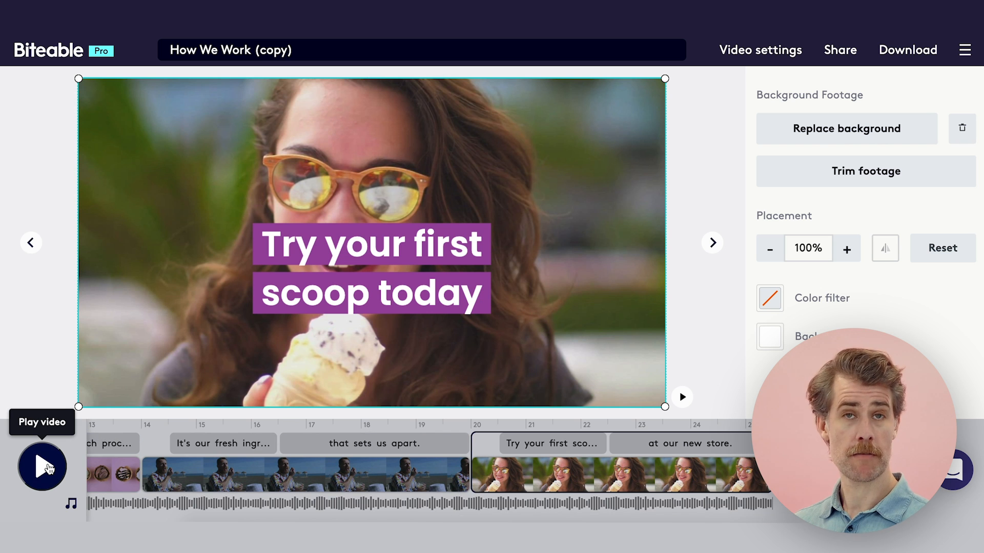
left_click(43, 467)
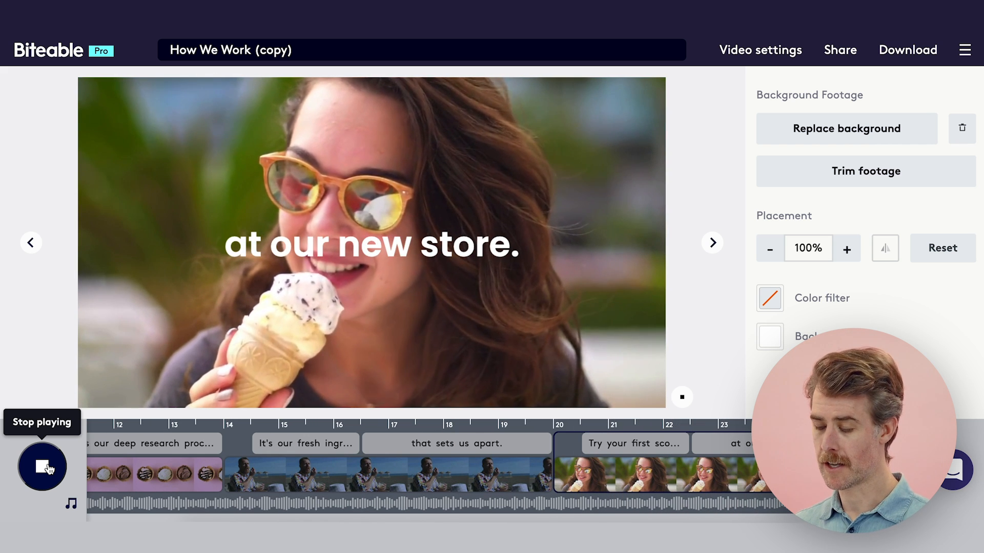
left_click(48, 469)
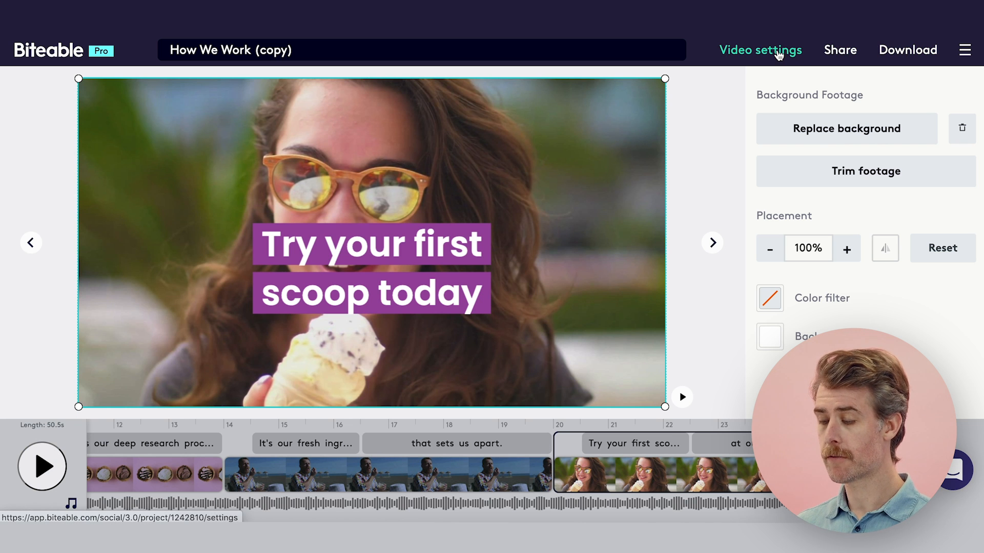
left_click(778, 55)
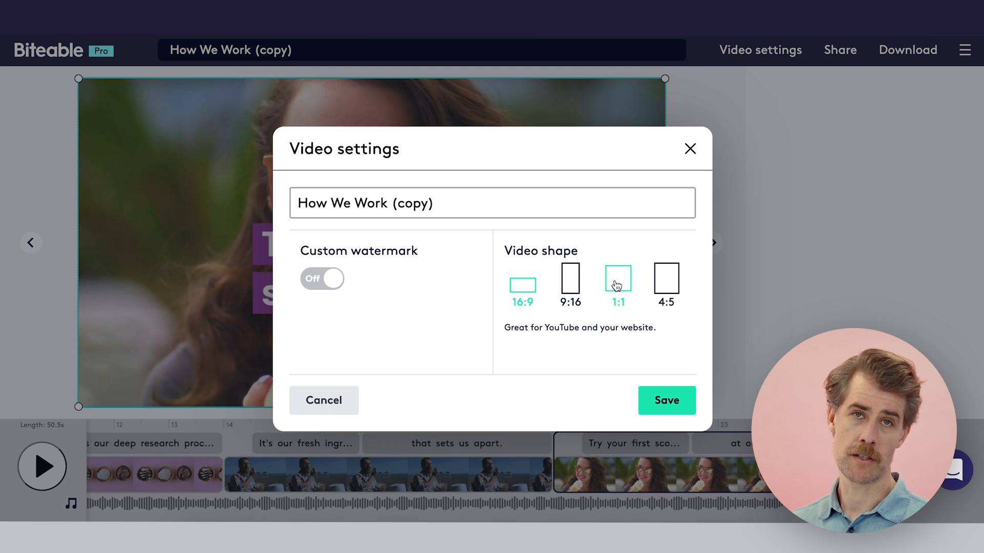
left_click(691, 150)
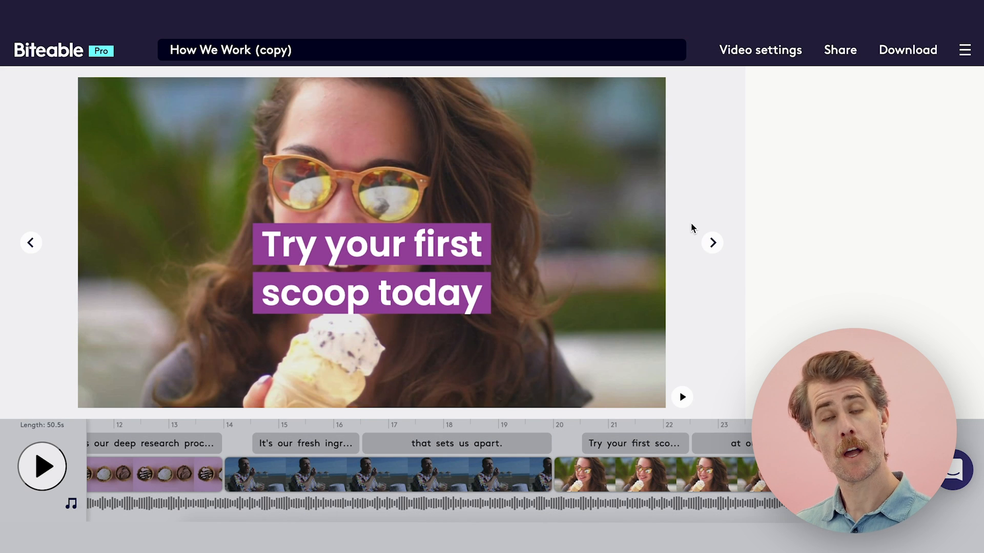